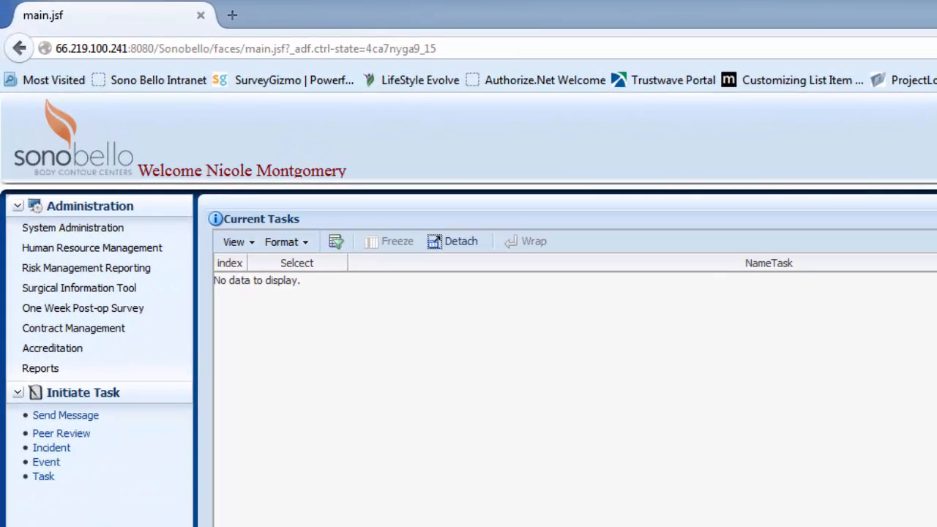
Open the Surgical Information Tool and start adding a new surgery record
left_click(97, 293)
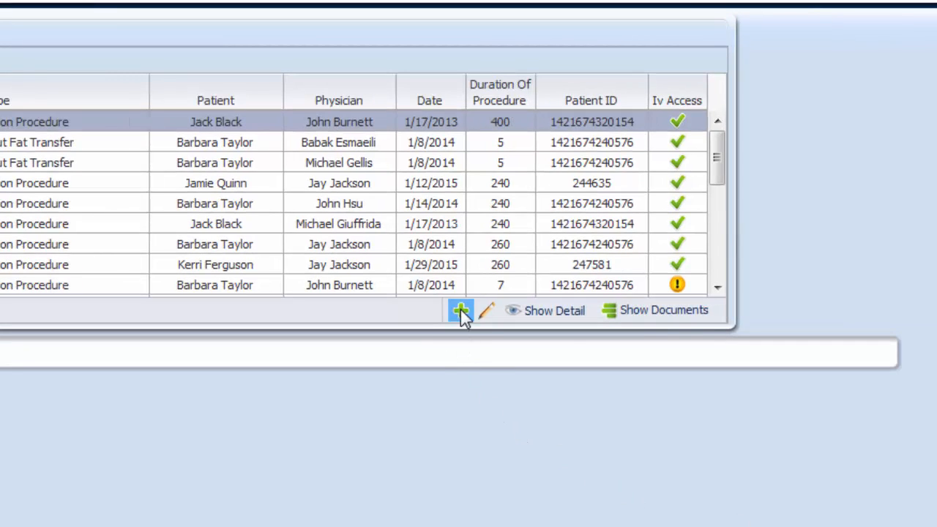
left_click(461, 312)
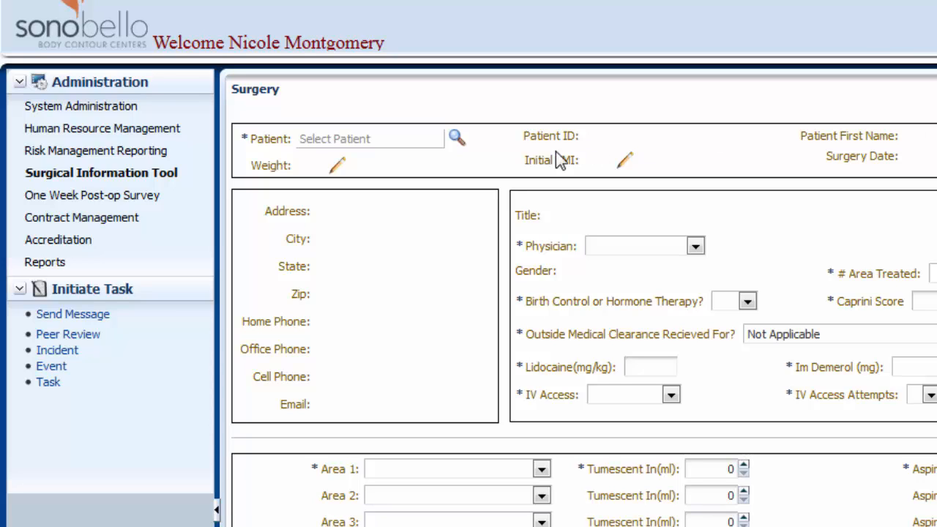
Open the patient search and select the patient for the surgery record from the list
left_click(456, 140)
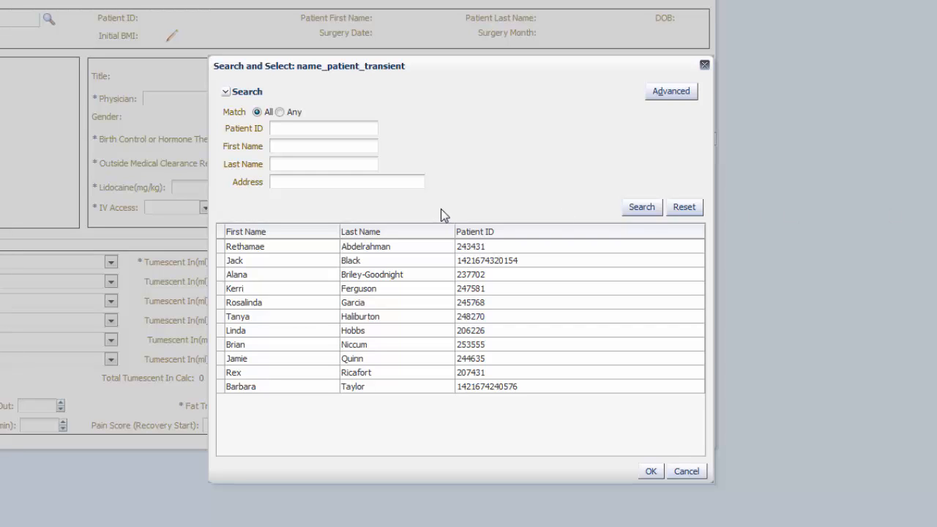
left_click(377, 346)
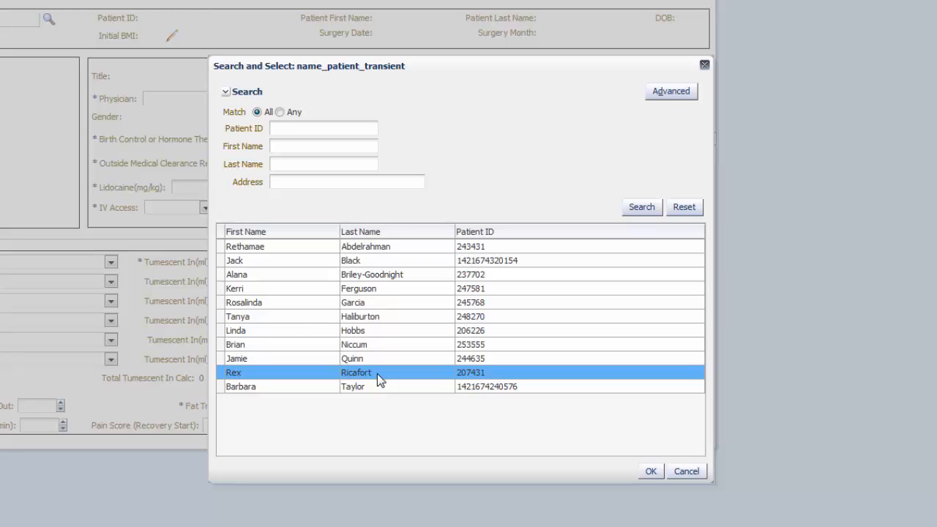
left_click(377, 373)
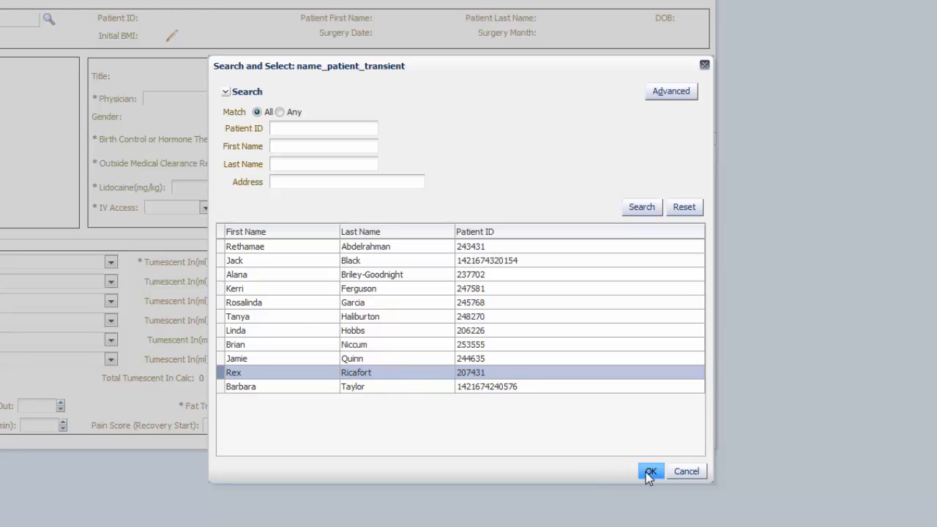
left_click(400, 372, "ctrl")
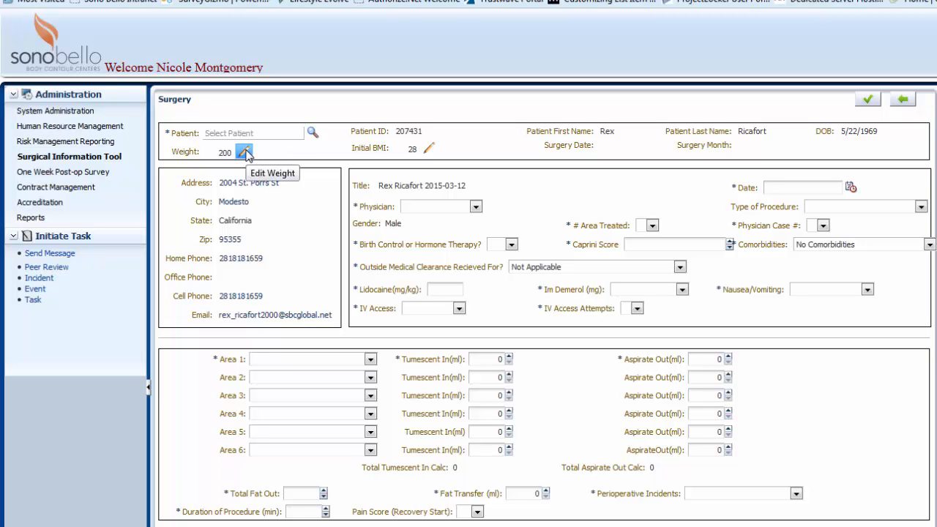
Edit the patient's initial BMI and set it to 28
left_click(432, 152)
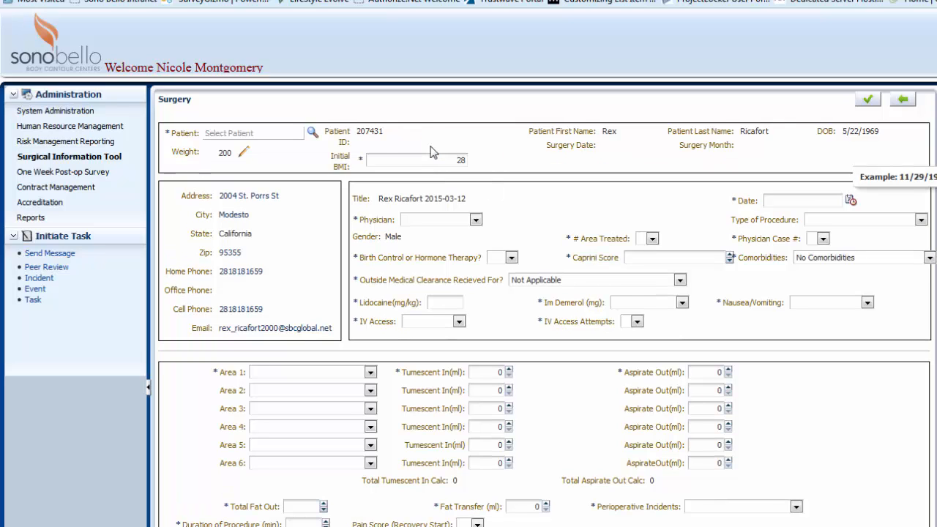
left_click_drag(455, 160, 471, 161)
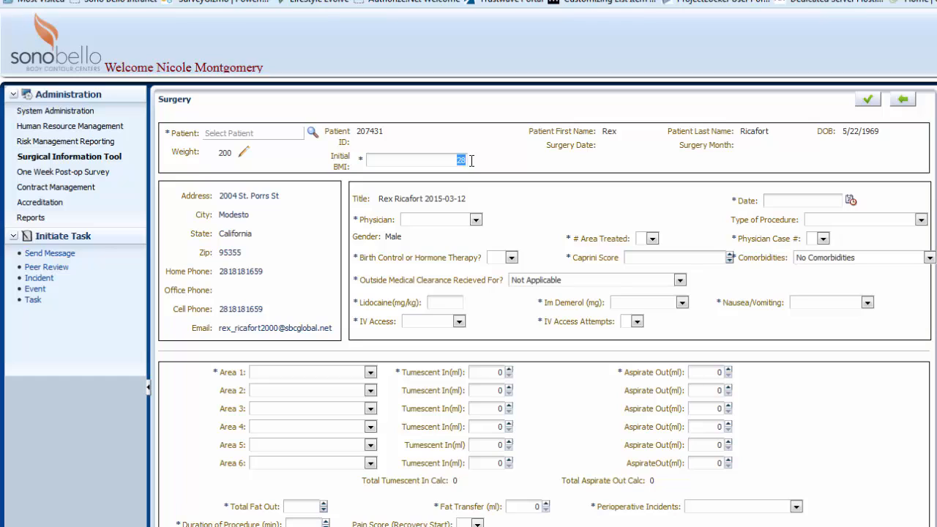
type("28")
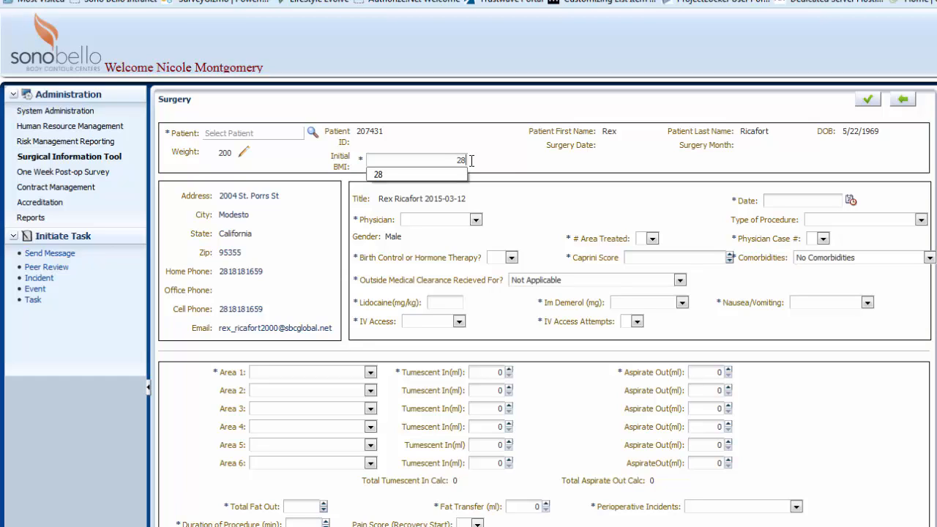
left_click(496, 162)
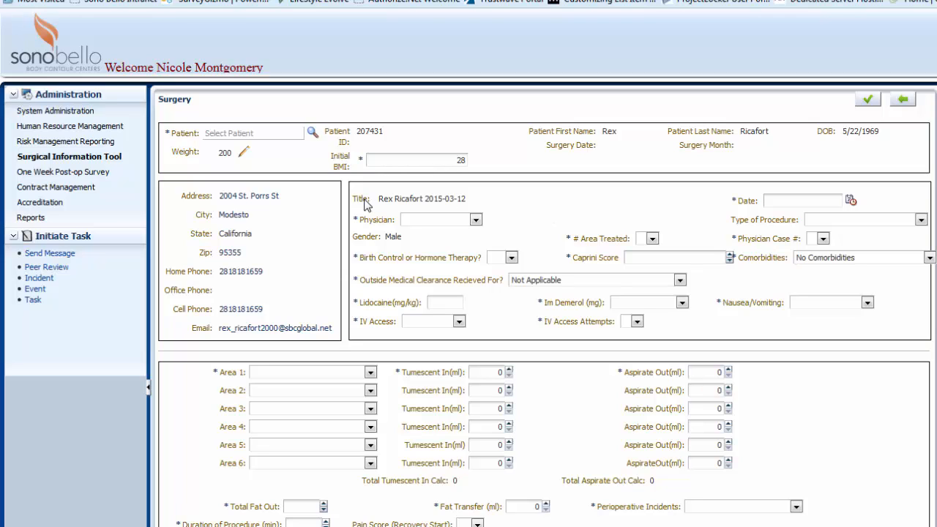
Choose the surgery's physician and set the surgery date to 3/8/2015
left_click(476, 220)
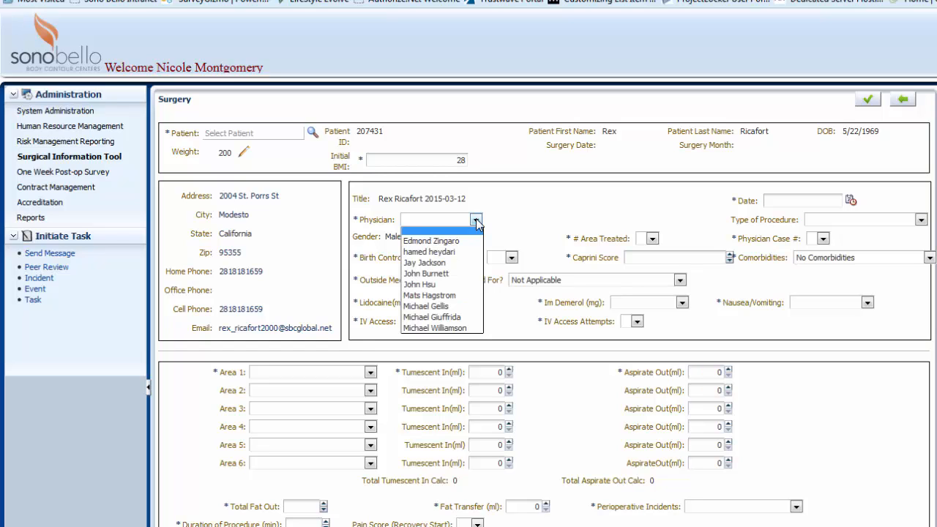
left_click(453, 263)
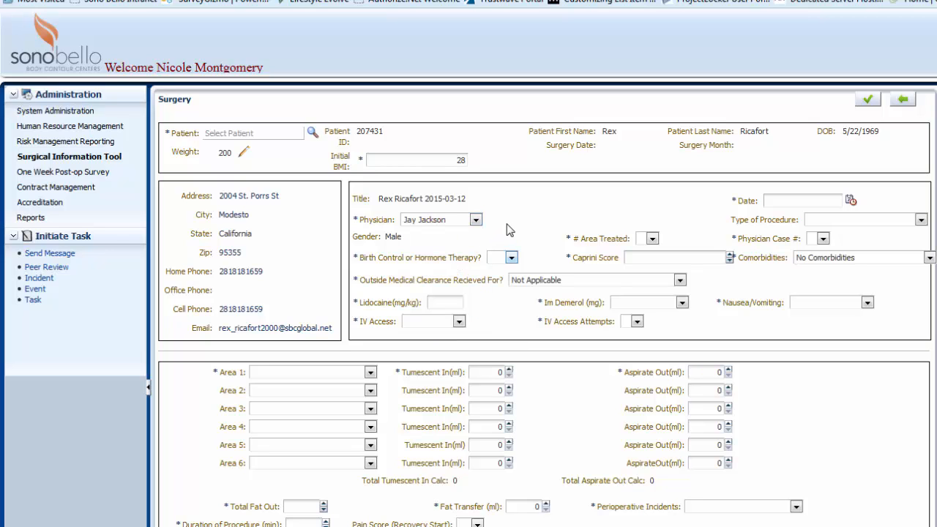
left_click(850, 201)
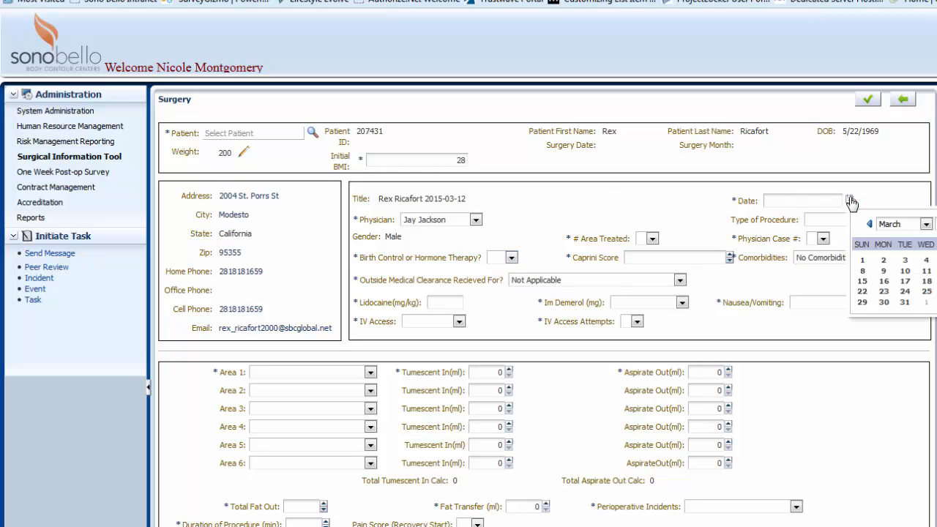
left_click(863, 271)
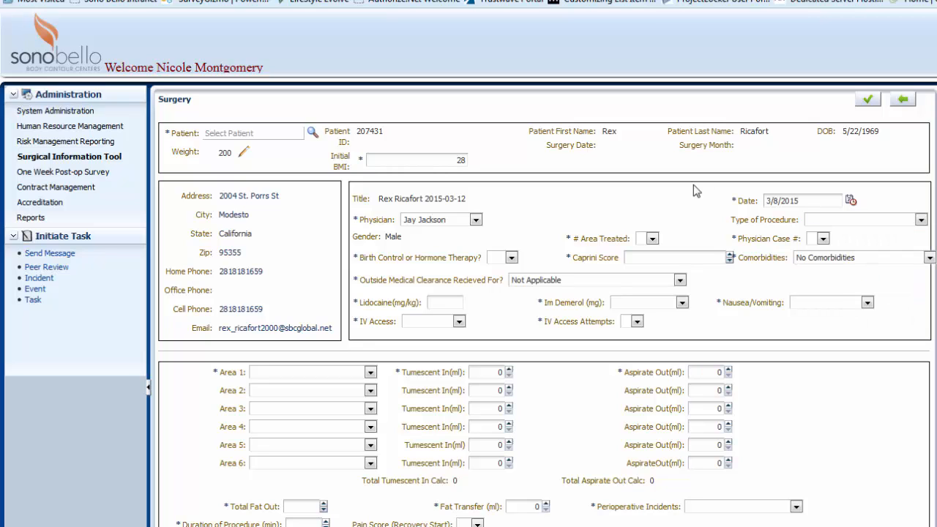
Set the number of areas treated to 2 and the type of procedure to Initial Liposuction Procedure
left_click(654, 239)
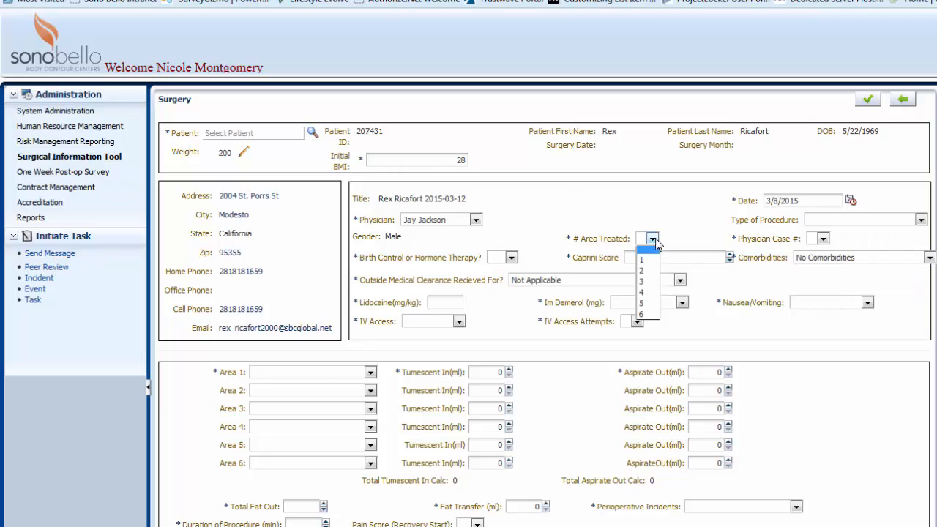
left_click(646, 272)
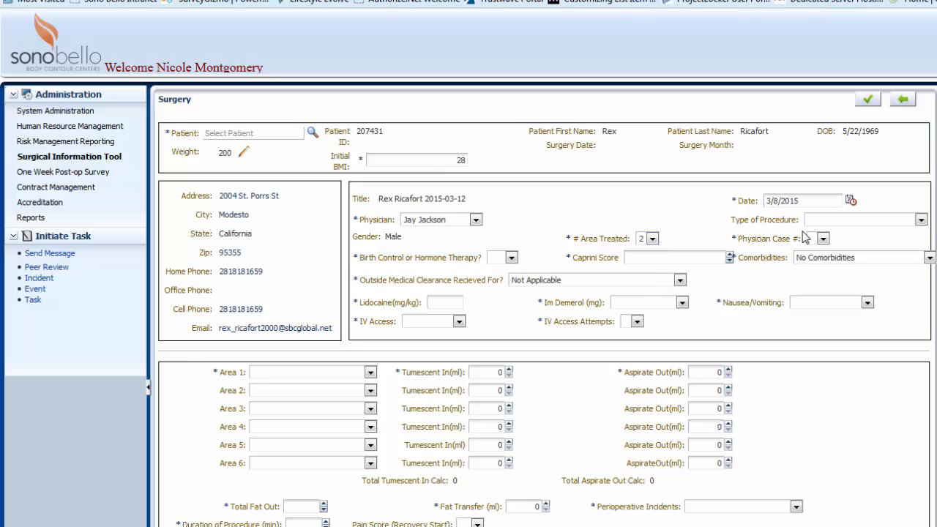
left_click(921, 220)
left_click(907, 243)
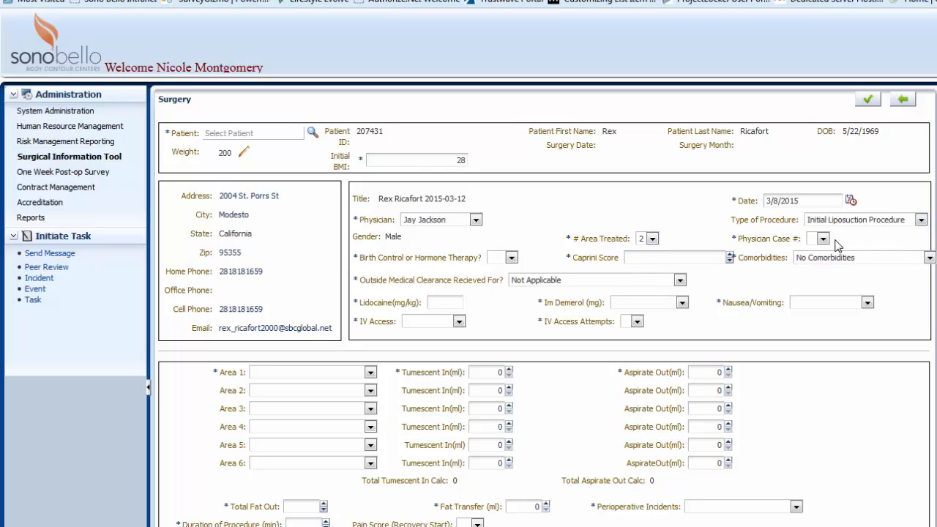
Set the physician case number to 2 and birth control or hormone therapy to No
left_click(823, 240)
left_click(812, 270)
left_click(511, 257)
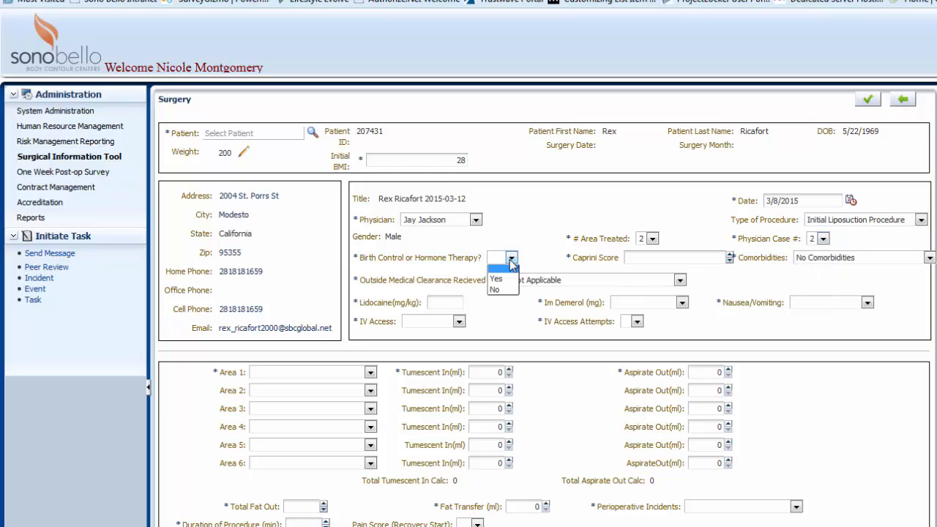
left_click(497, 290)
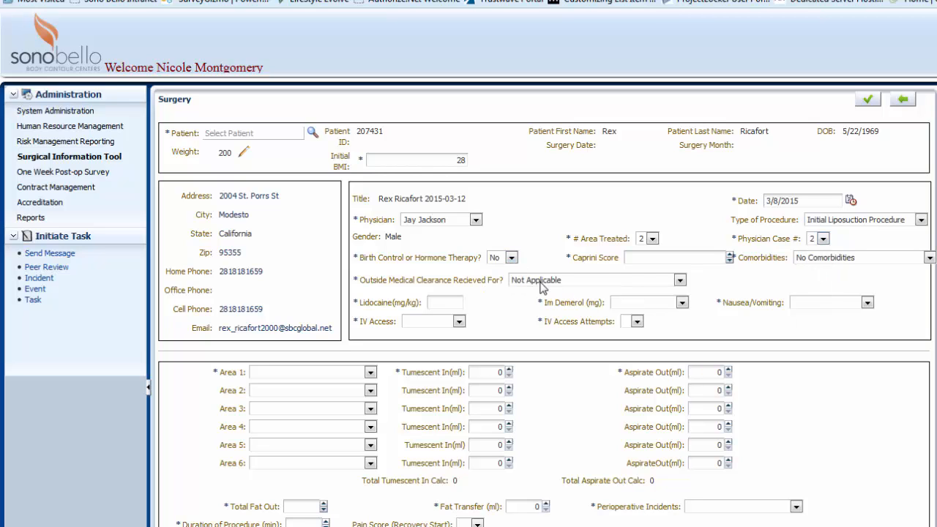
Enter a Caprini score of 8
left_click(716, 255)
type("8")
key("Tab")
key("Tab")
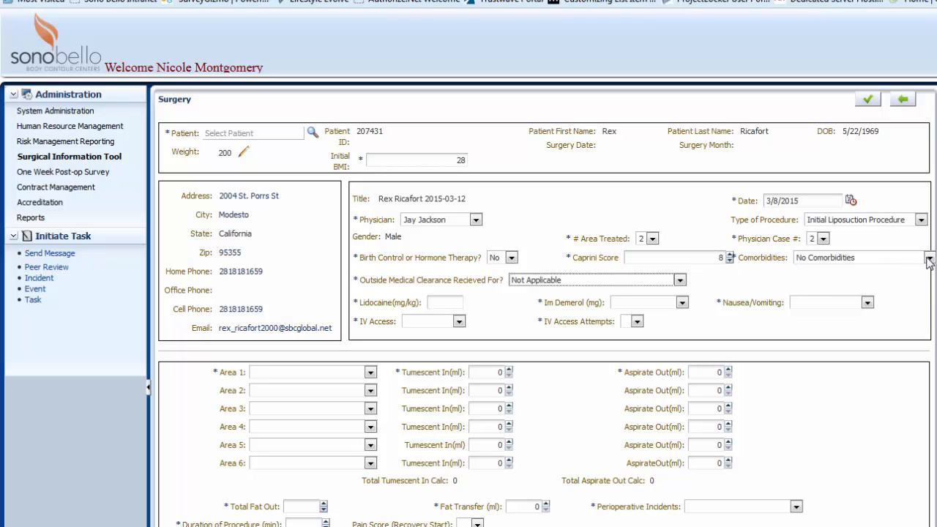
Keep outside medical clearance as Not Applicable and enter a lidocaine dose of 35 mg/kg
left_click(679, 281)
left_click(680, 283)
left_click(432, 302)
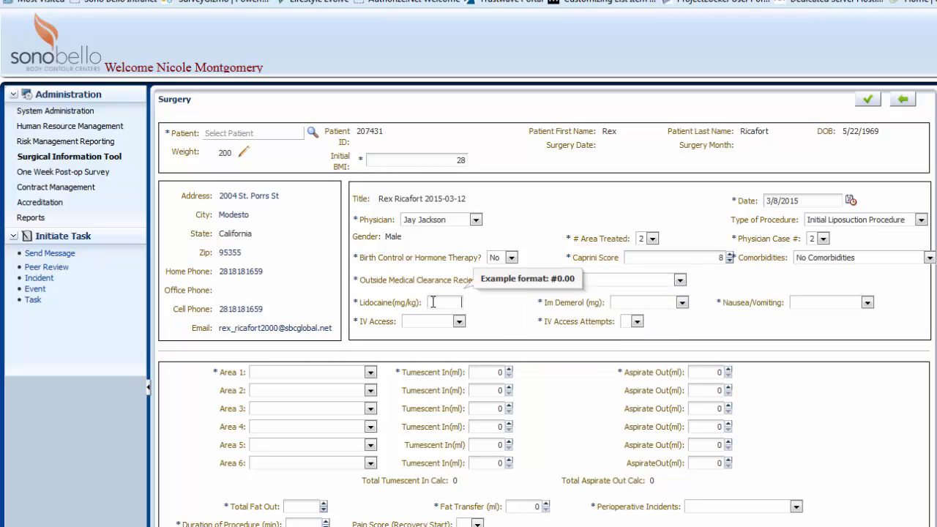
type("35")
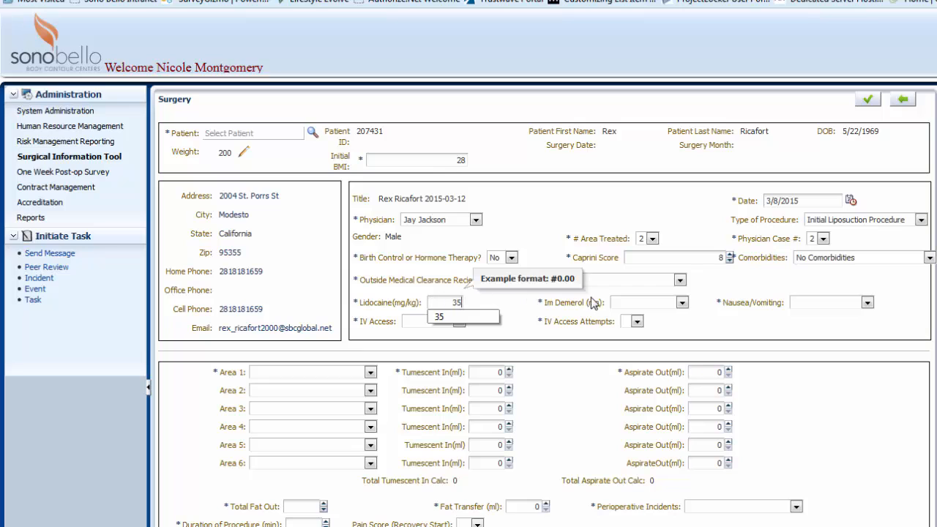
Set Im Demerol to No Demerol Used and nausea/vomiting to None
left_click(681, 302)
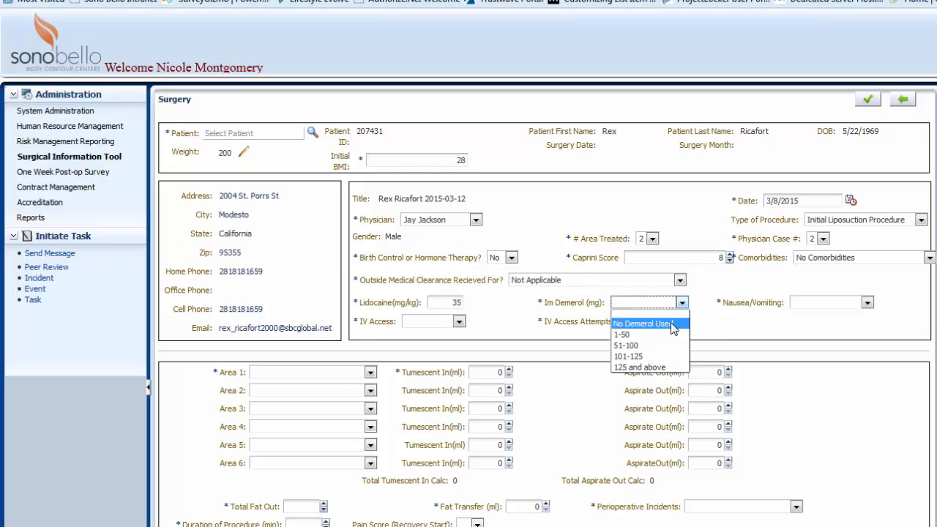
left_click(674, 314)
left_click(867, 303)
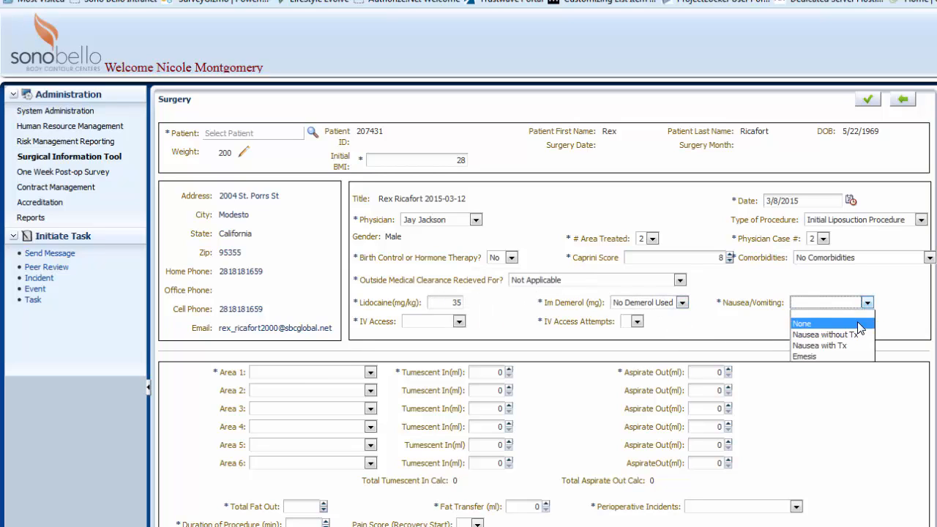
left_click(858, 317)
Set IV access to Successful and IV access attempts to 1
left_click(458, 321)
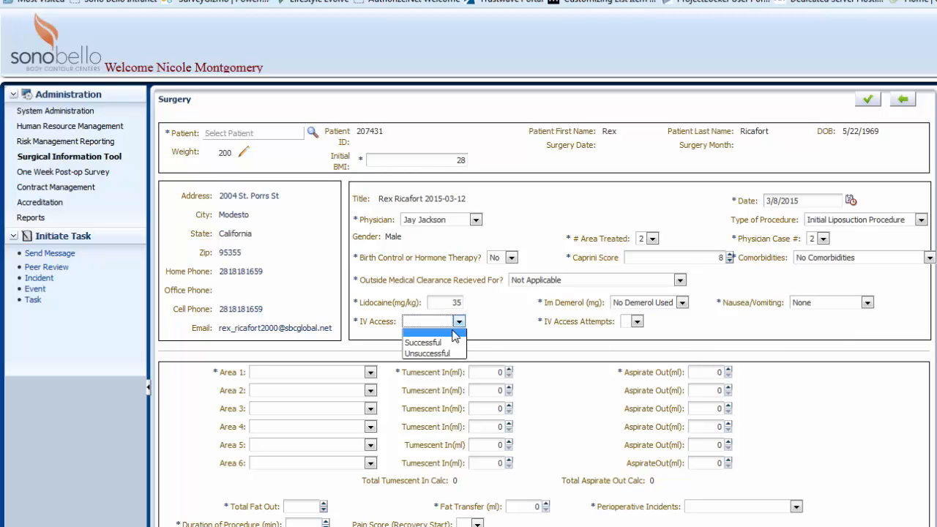
left_click(439, 343)
left_click(636, 324)
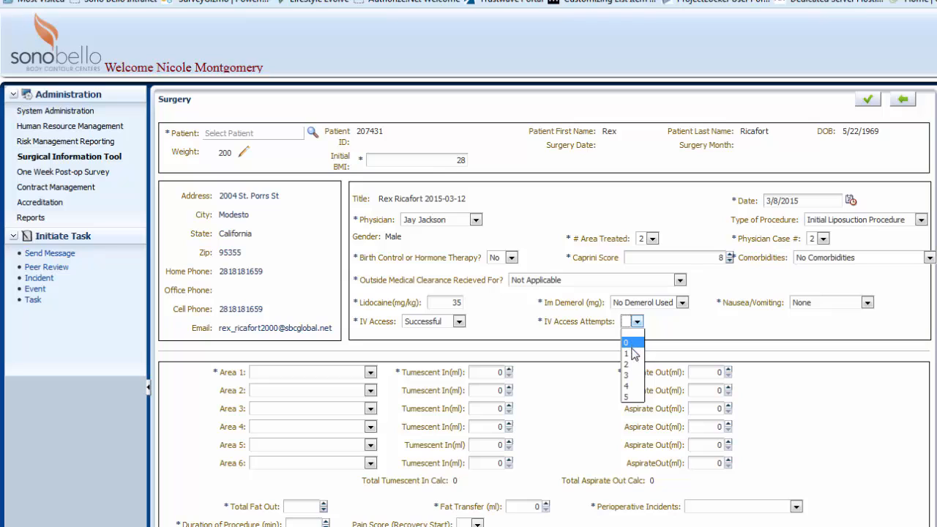
left_click(634, 354)
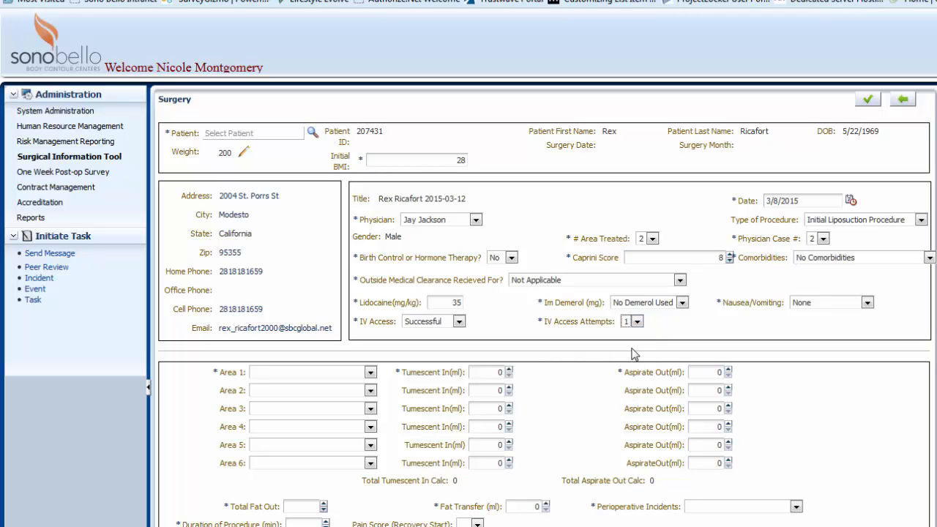
Set area 1 to Abdomen (Full) with 3025 ml tumescent in and 2500 ml aspirate out
left_click(371, 375)
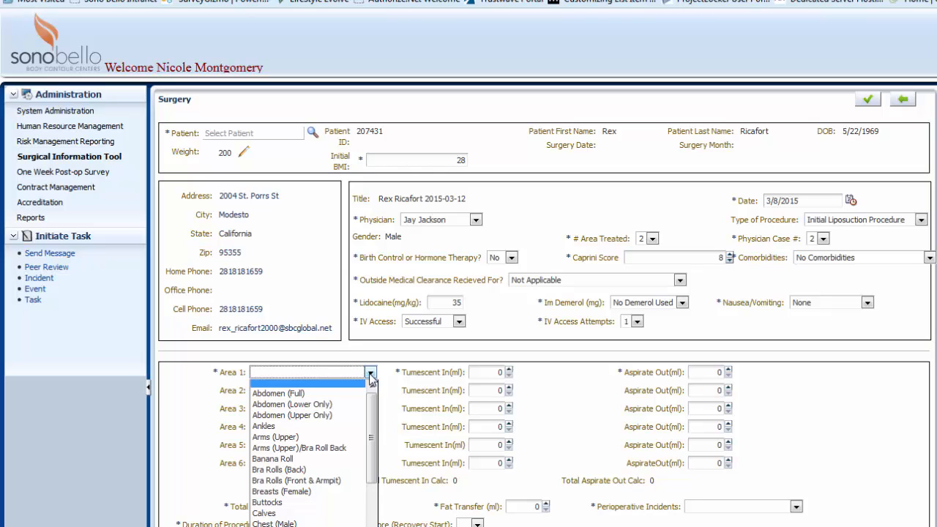
left_click(341, 397)
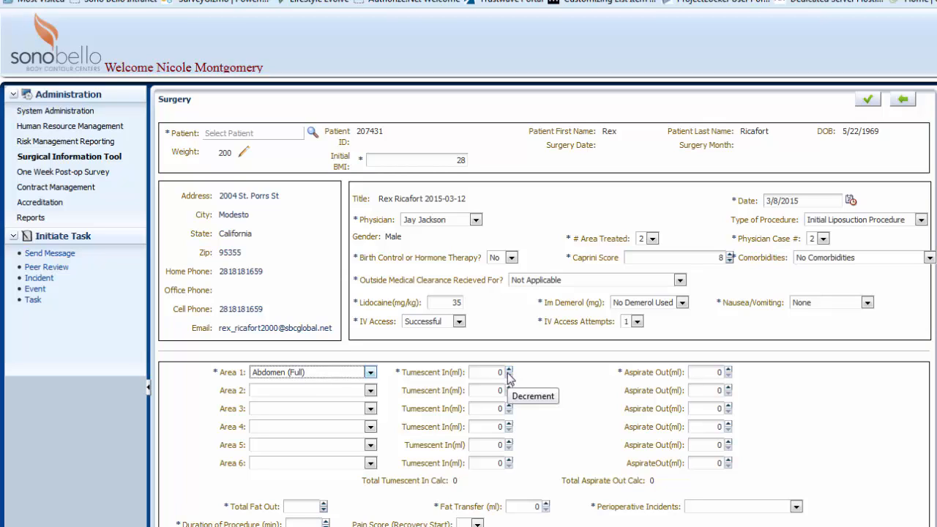
double_click(499, 373)
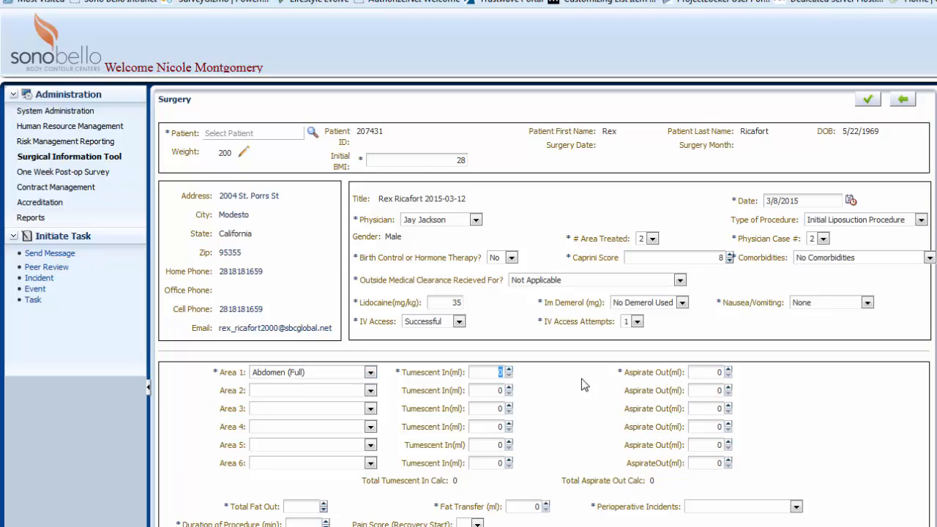
type("3000")
left_click(509, 371)
left_click(508, 370)
left_click(509, 371)
left_click(509, 370)
left_click(509, 370)
left_click(509, 370)
left_click(509, 370)
left_click(508, 370)
left_click(509, 370)
left_click(509, 370)
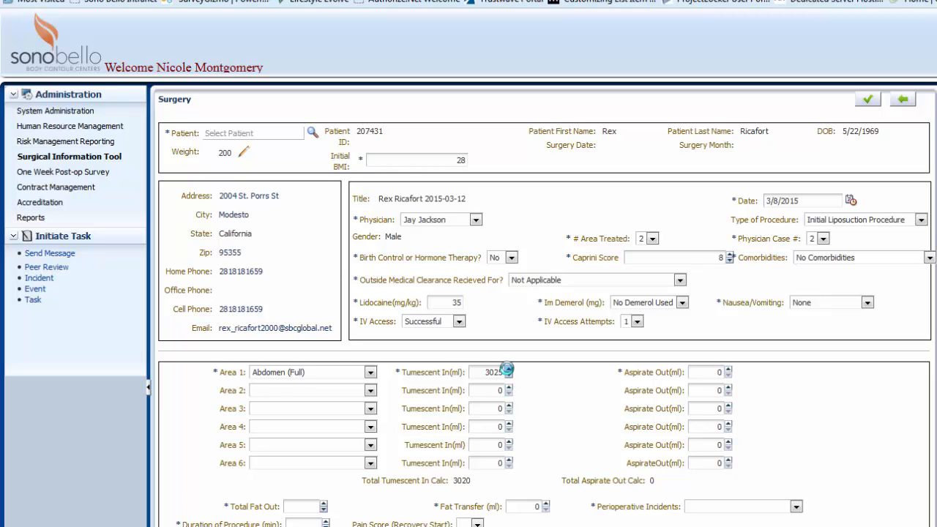
double_click(716, 373)
type("2500")
Set area 2 to Abdomen (Lower Only) with 1500 ml tumescent in and 1000 ml aspirate out
left_click(370, 390)
left_click(292, 422)
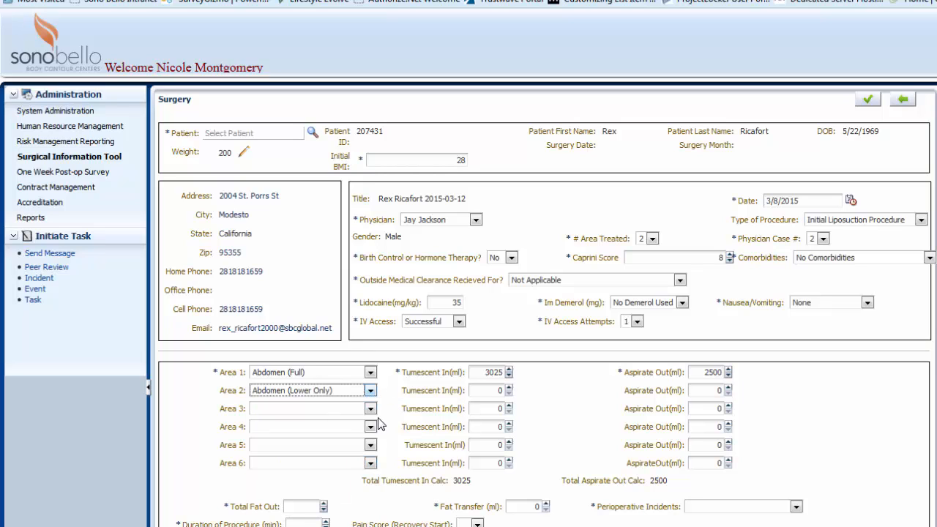
left_click(506, 391)
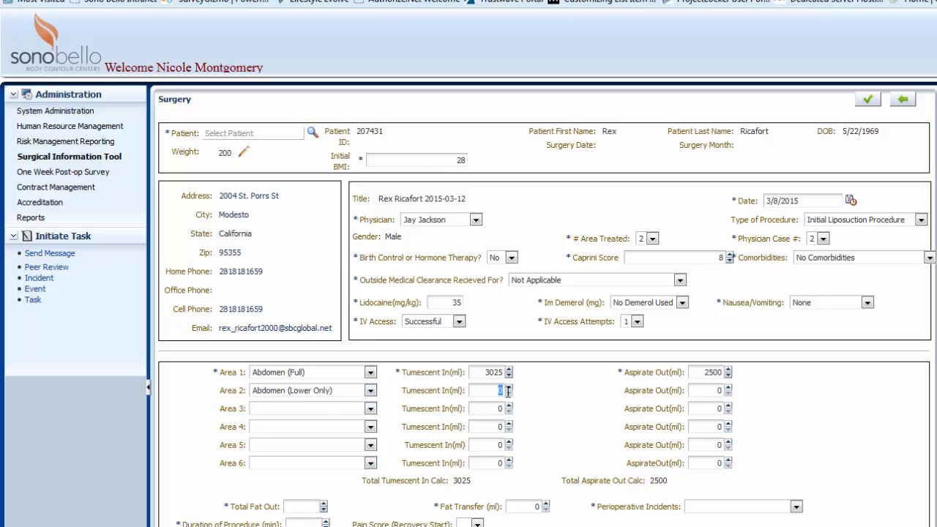
type("1500")
left_click(732, 388)
type("100")
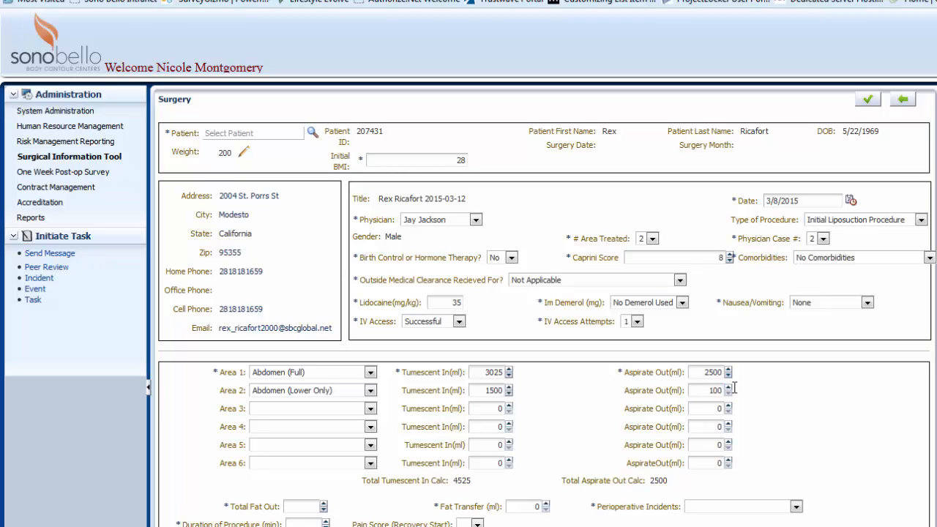
type("0")
Set the duration of procedure to 280 minutes and the recovery-start pain score to 4
type("280")
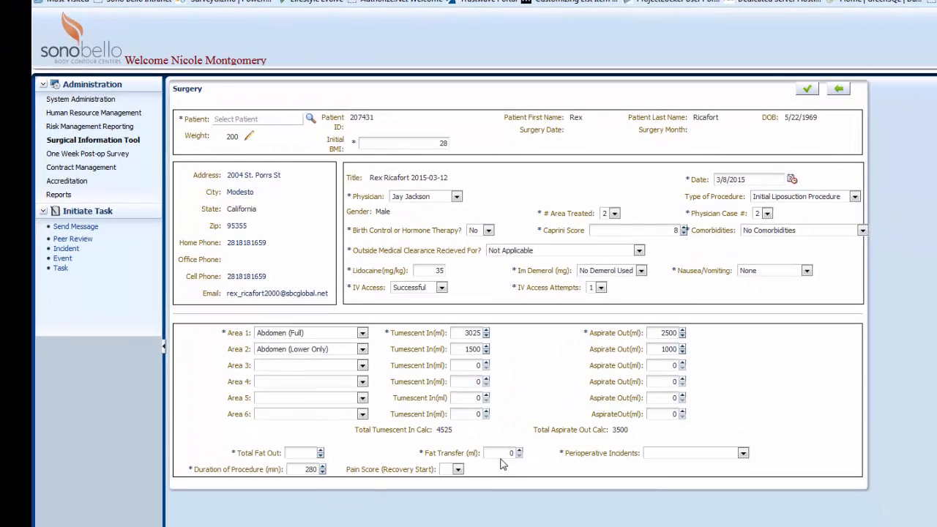
left_click(458, 470)
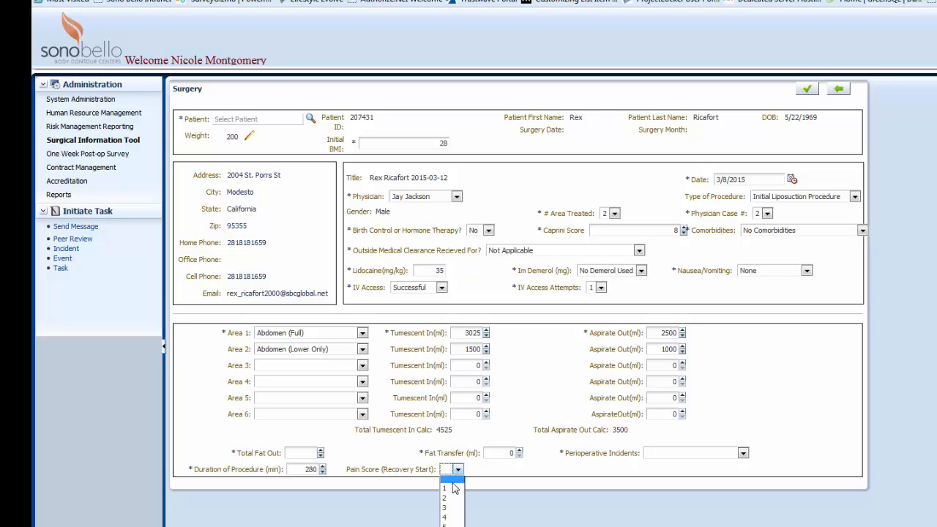
left_click(448, 517)
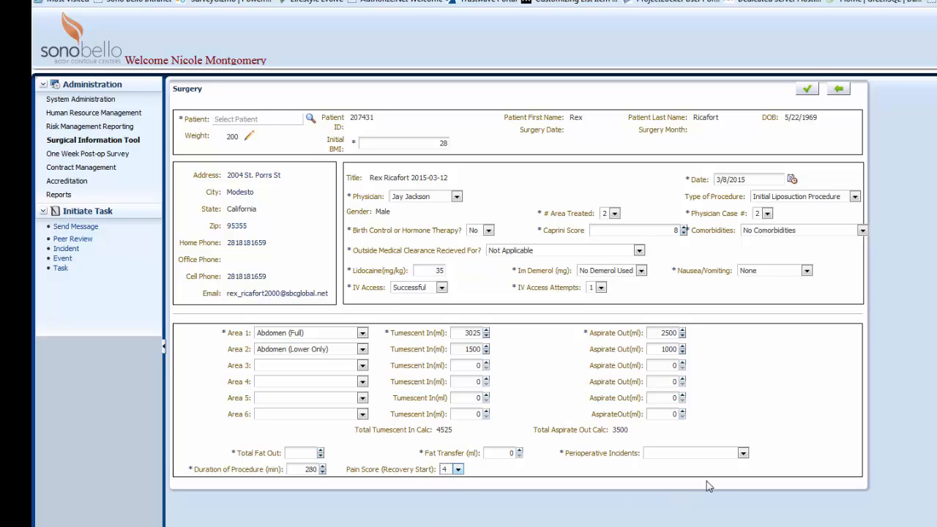
Set perioperative incidents to No Perioperative Incidents and try to save the surgery record
left_click(743, 454)
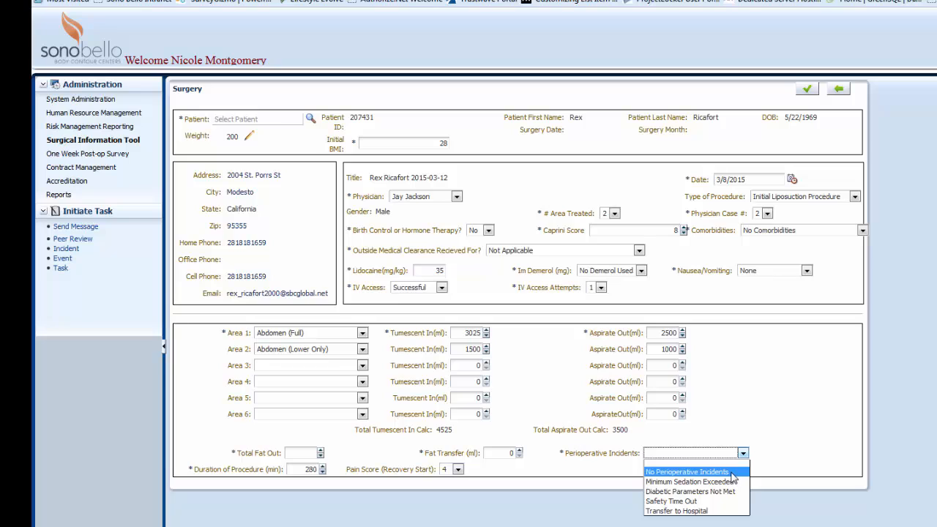
left_click(734, 472)
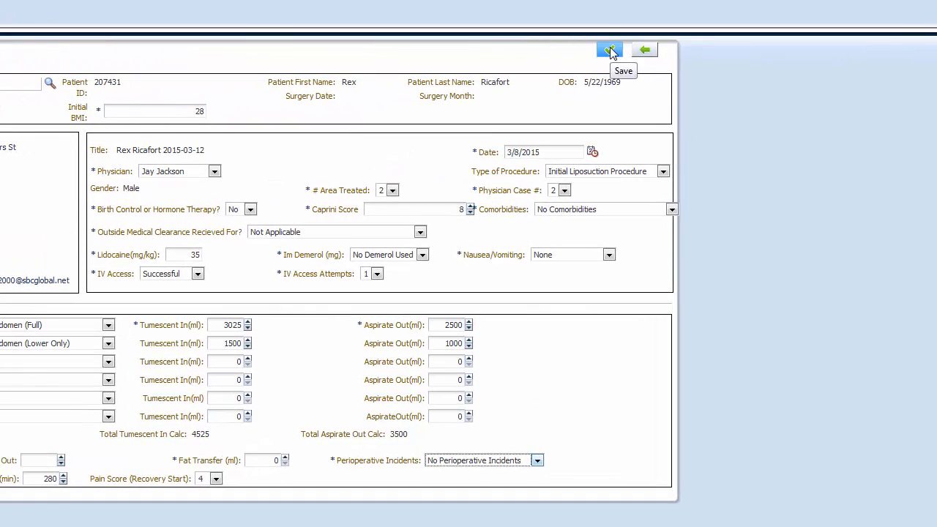
left_click(612, 52)
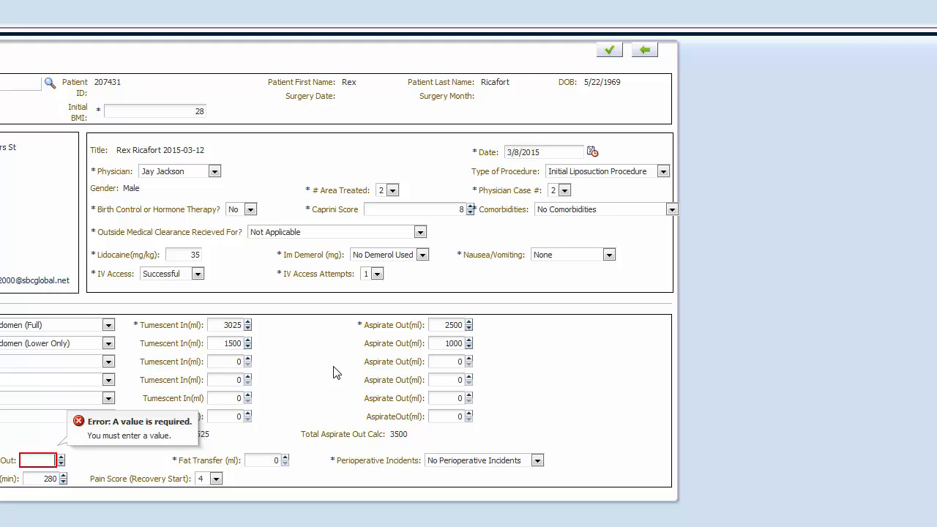
Enter 1500 as total fat out and save the surgery record
type("1500")
left_click(576, 347)
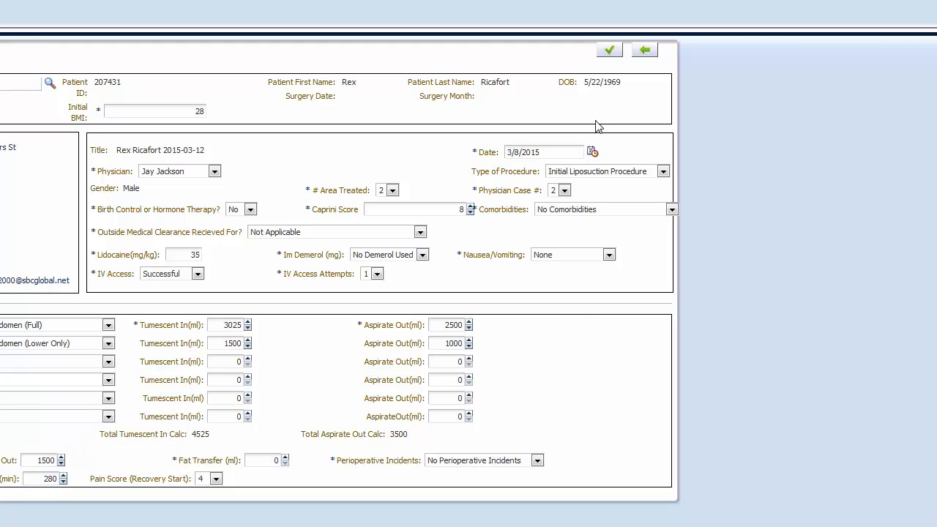
left_click(608, 51)
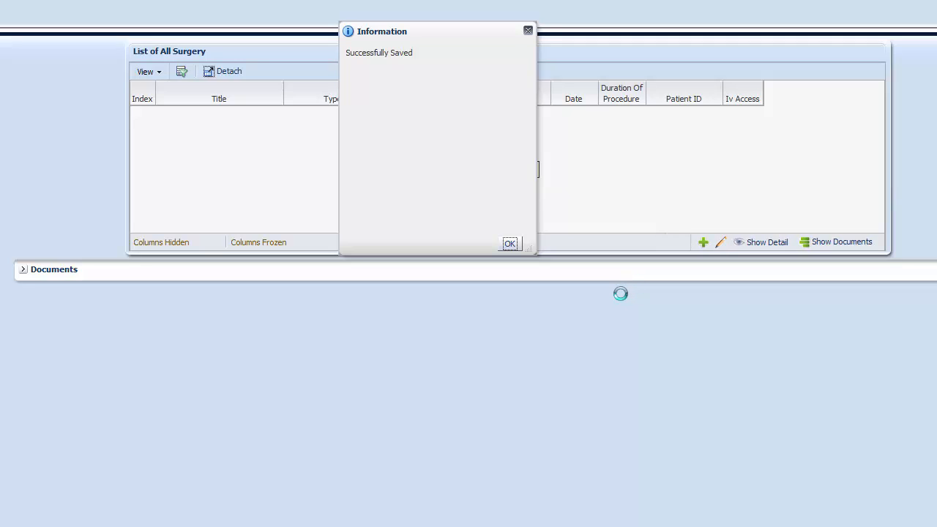
left_click(510, 244)
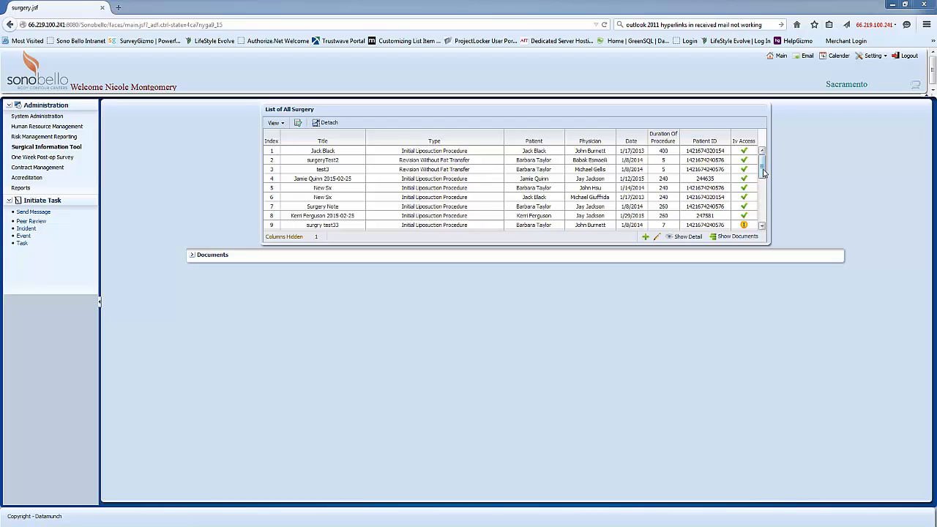
Select the newly saved surgery record at the bottom of the surgery list and show its documents
left_click_drag(764, 171, 762, 222)
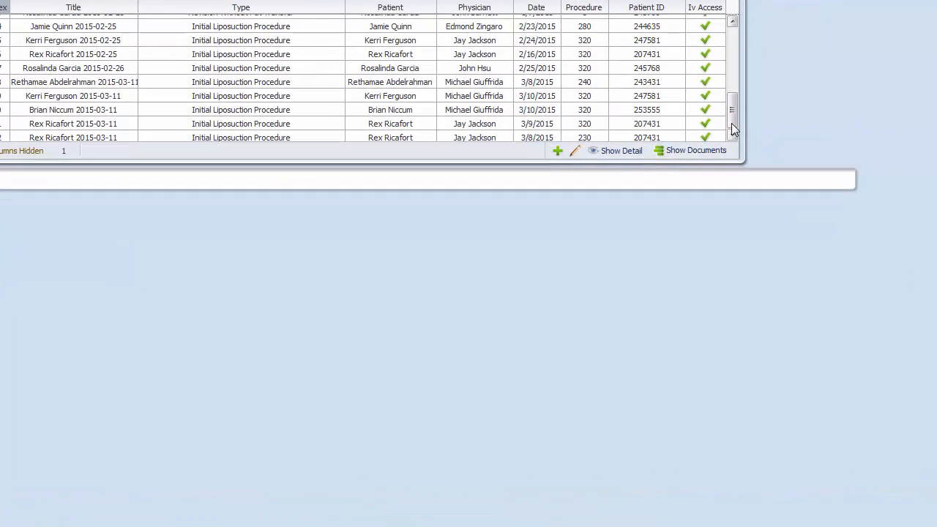
left_click(498, 137)
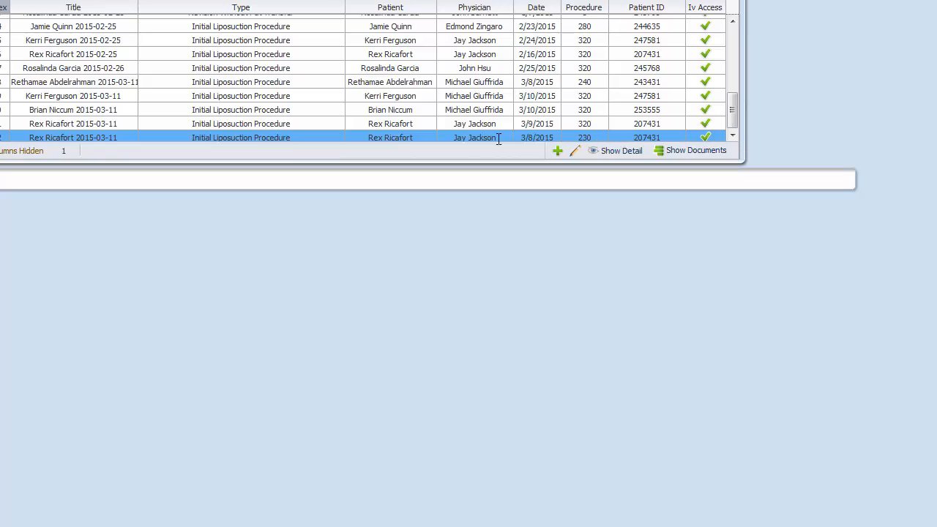
double_click(224, 138)
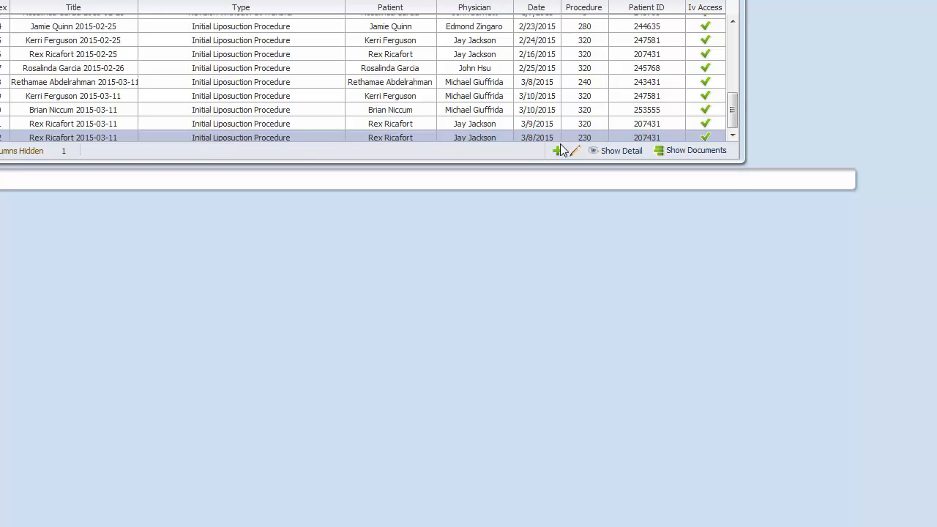
left_click(660, 147)
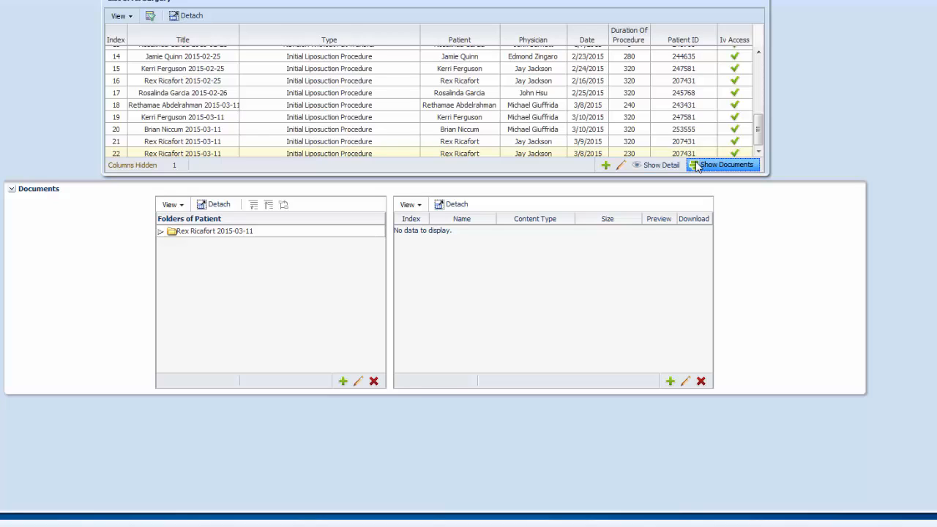
Expand the patient's folder and its Photos subfolder, and select the Documents folder
left_click(172, 232)
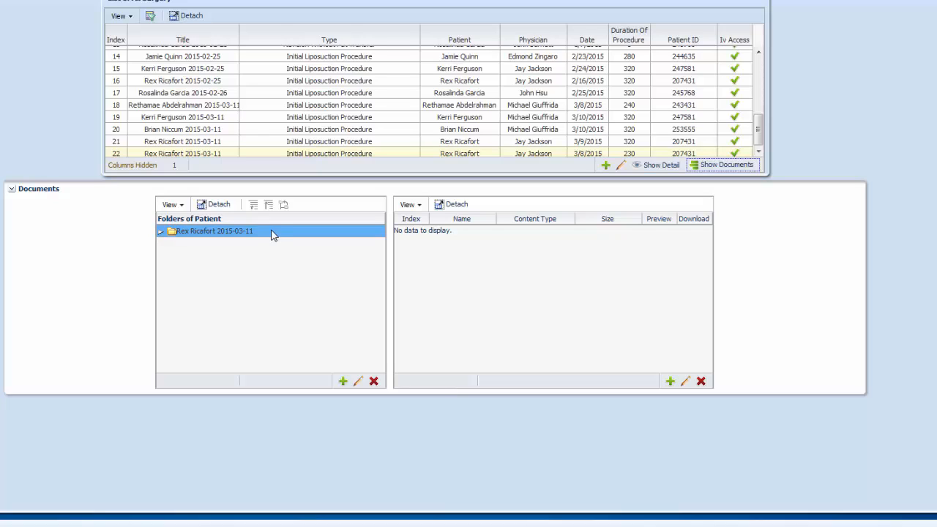
left_click(161, 233)
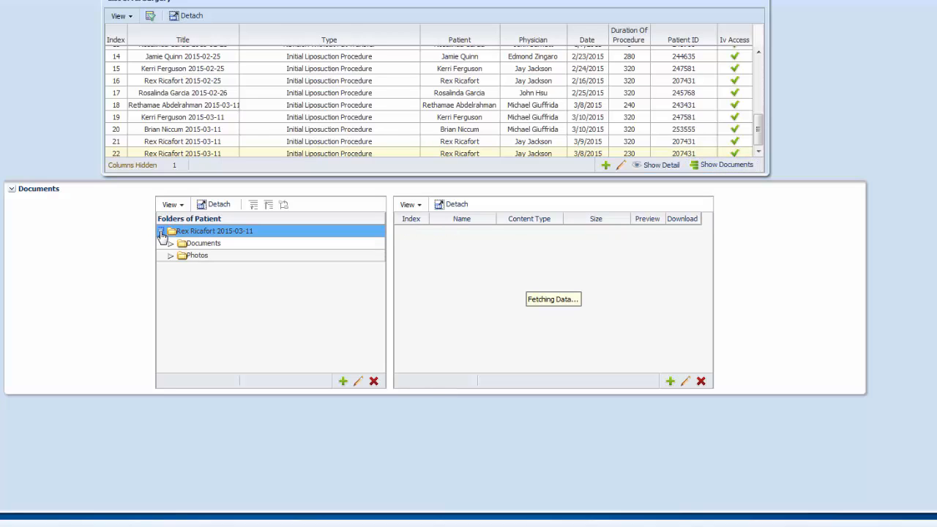
left_click(189, 243)
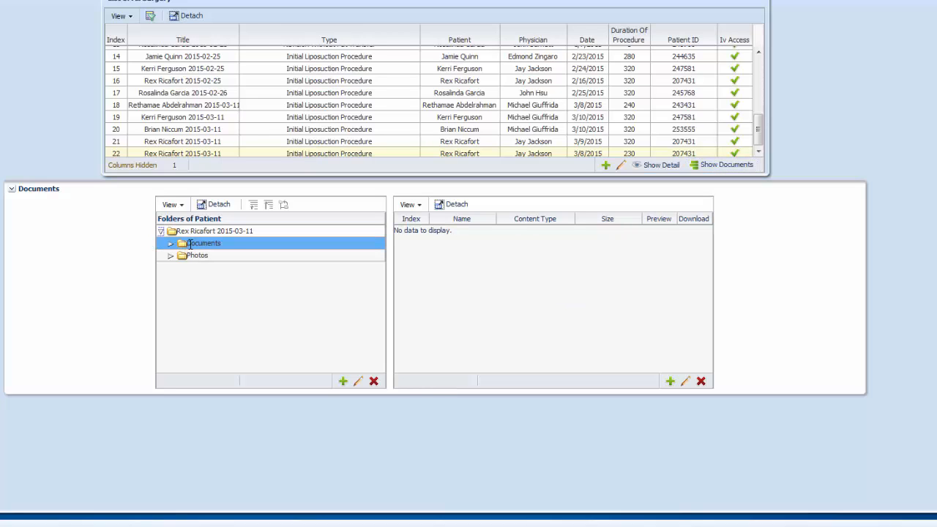
left_click(172, 256)
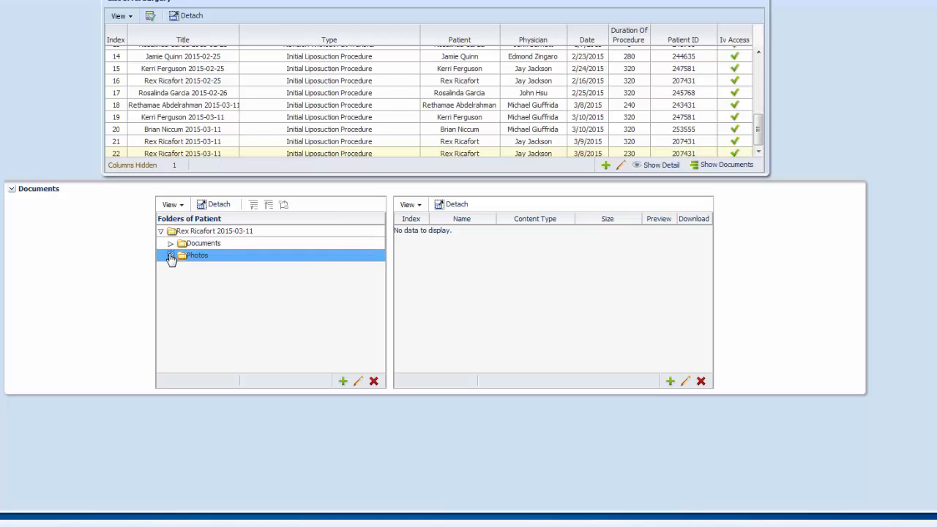
left_click(170, 256)
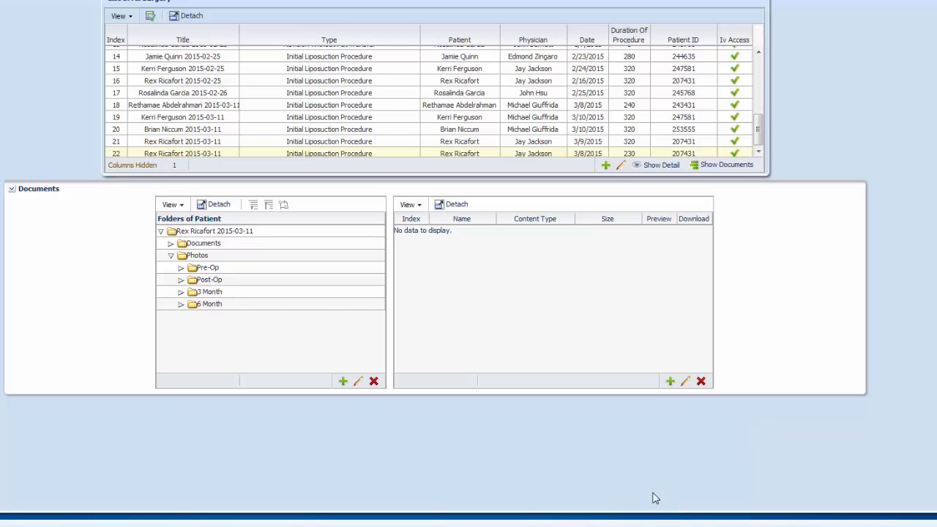
left_click(197, 245)
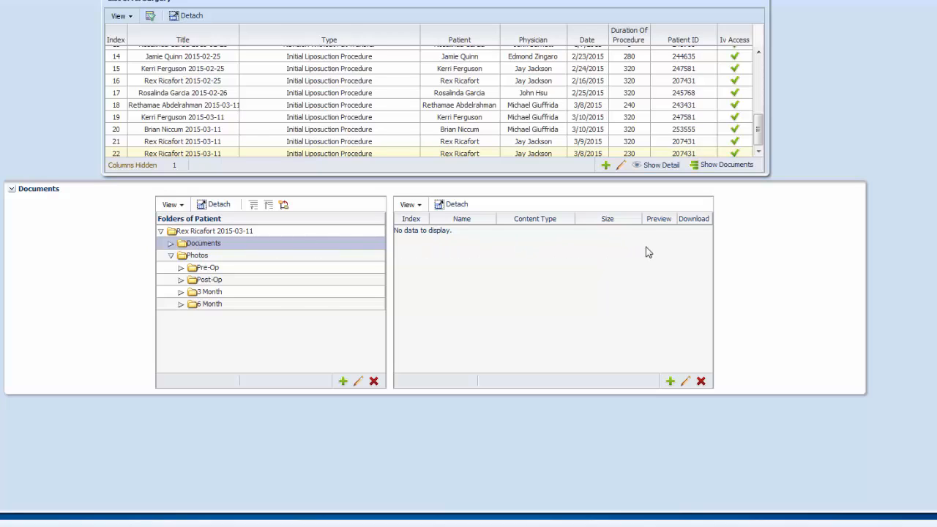
Start adding a file to the Documents folder with title and subject Surgery Note
left_click(670, 381)
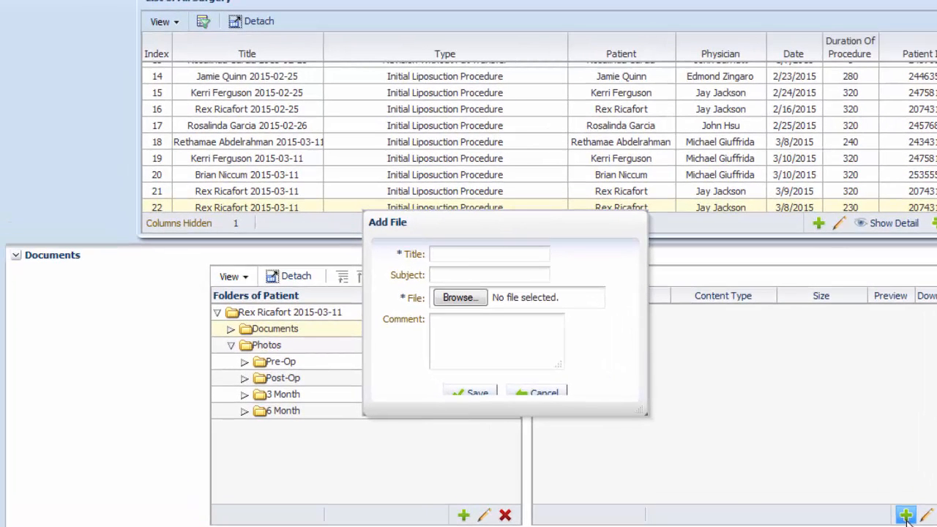
type("Surgery Note")
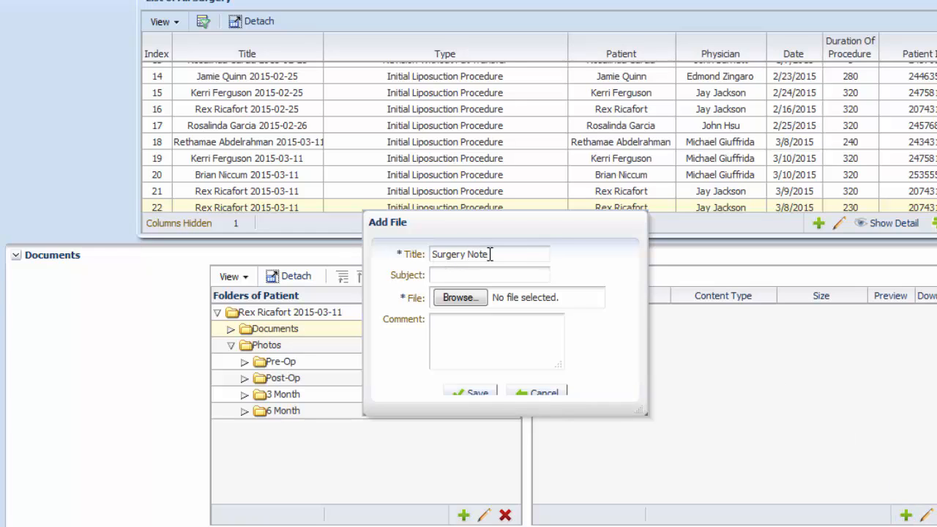
left_click_drag(490, 254, 418, 253)
key("ctrl+c")
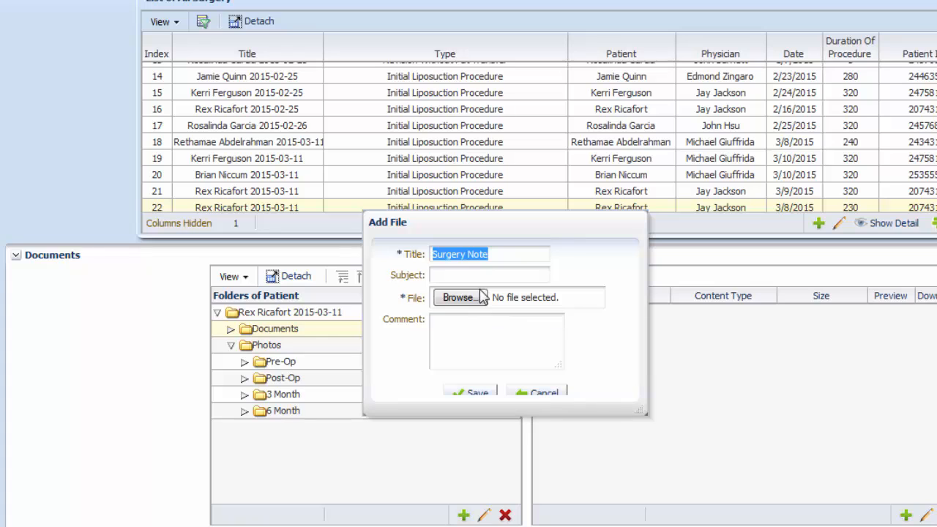
left_click(451, 275)
key("ctrl+v")
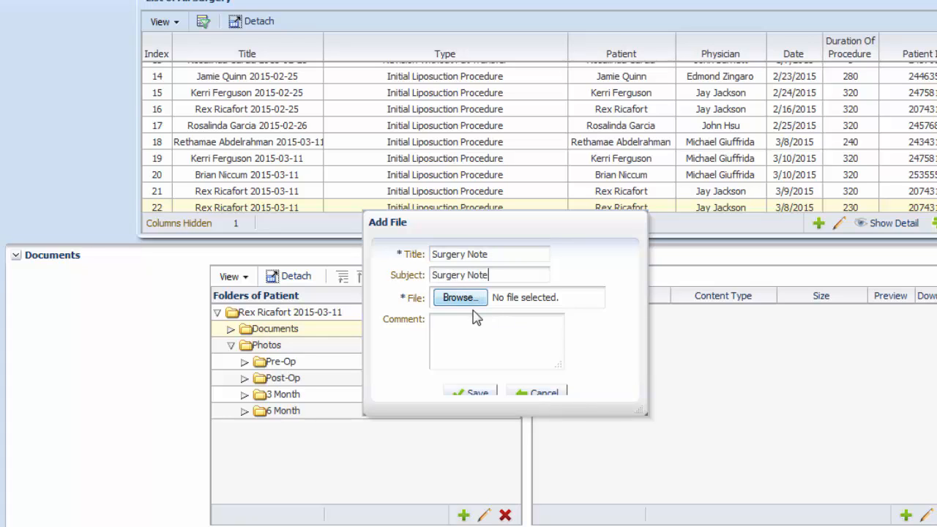
Attach Surgery Note.pdf from the Patient Information folder and save the new file
left_click(472, 303)
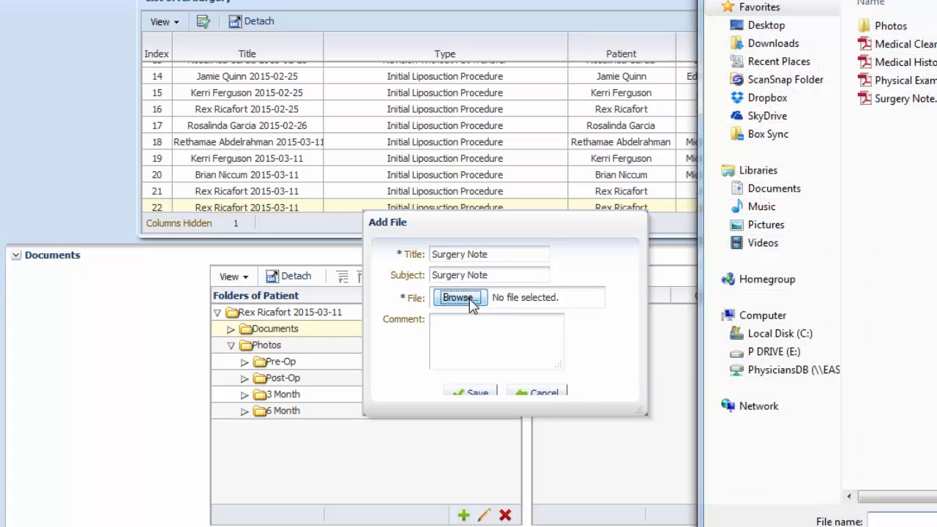
left_click(893, 98)
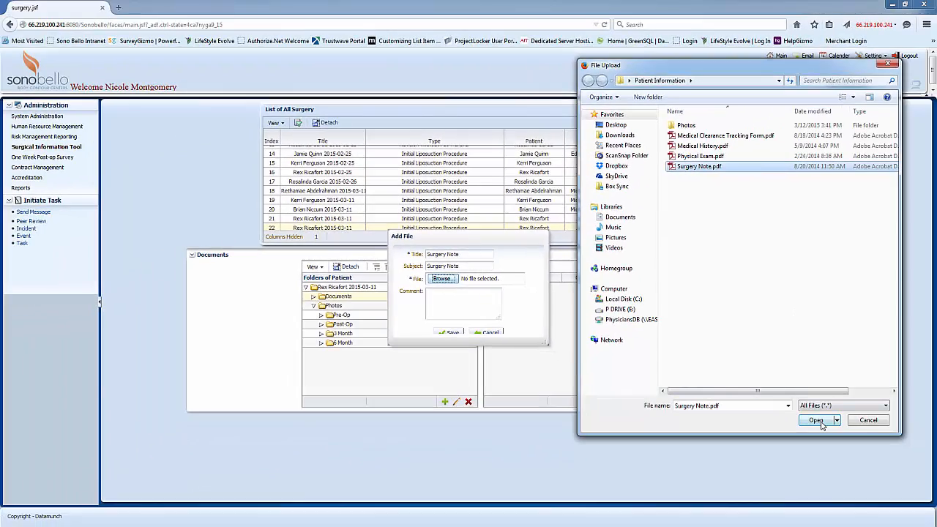
left_click(816, 420)
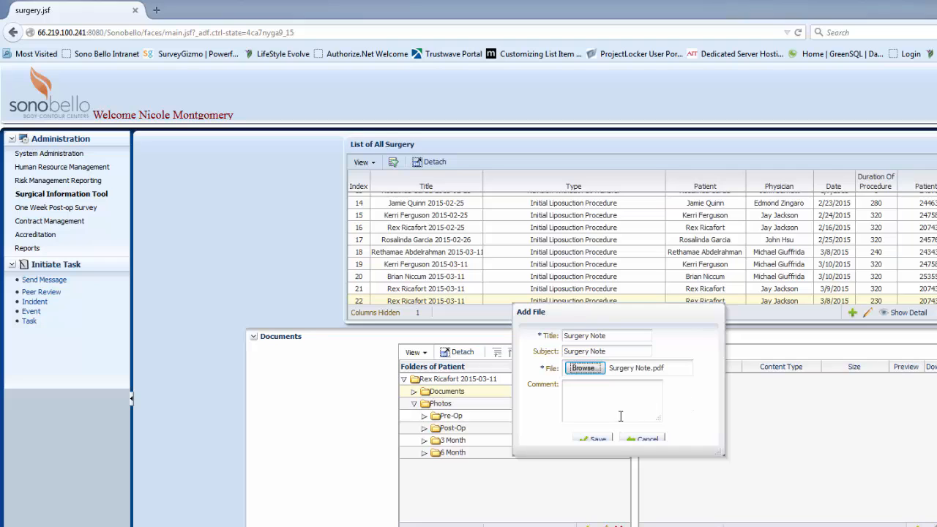
left_click(597, 439)
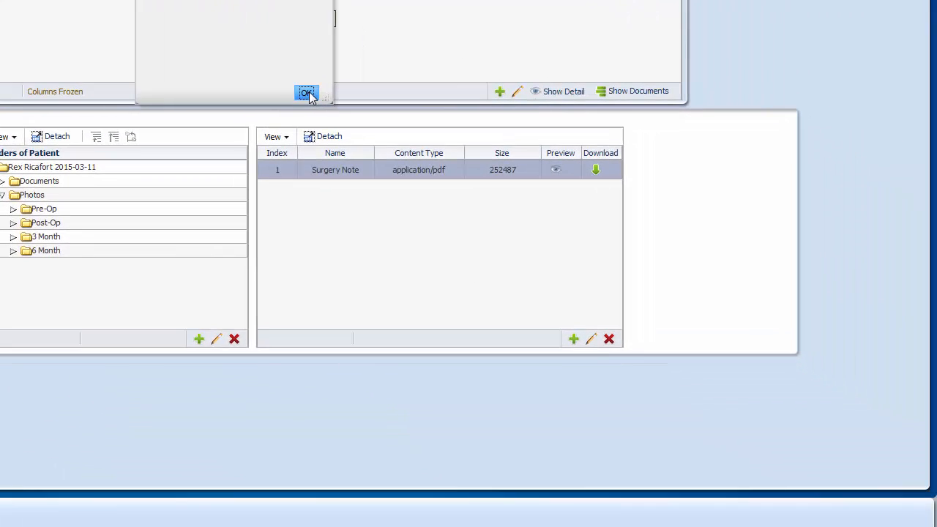
left_click(307, 93)
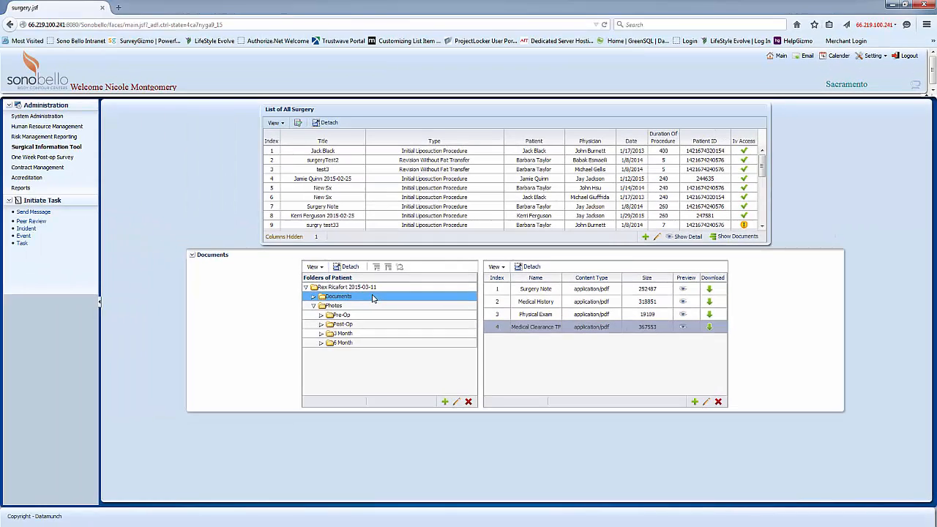
Review the files listed in the Documents folder
left_click(440, 245)
left_click(662, 325)
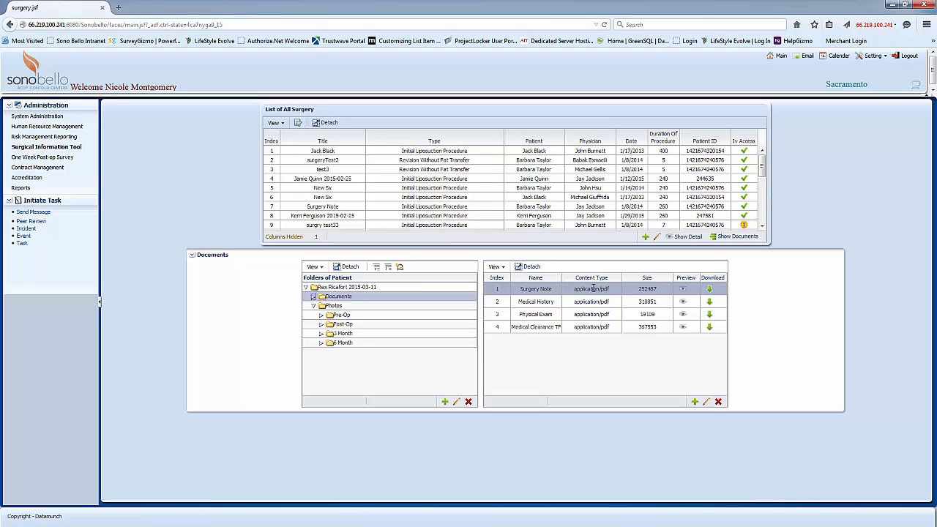
left_click(645, 329)
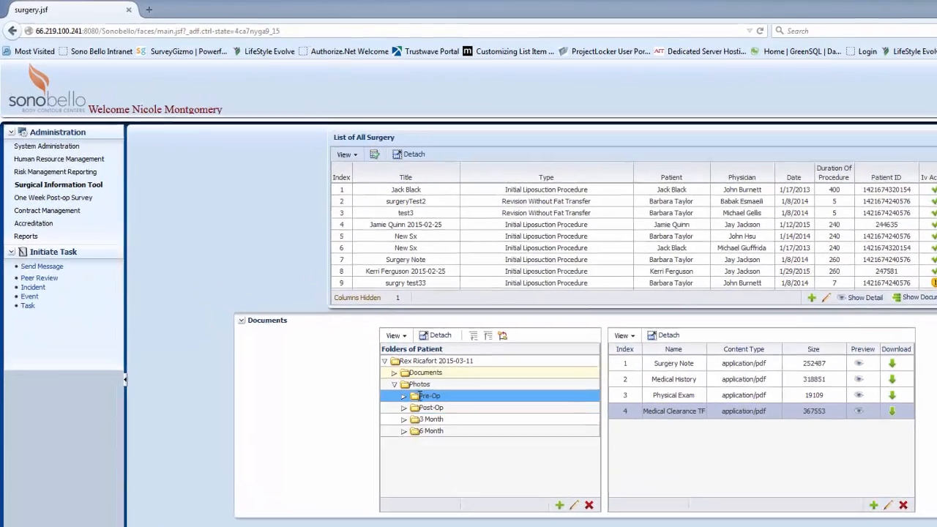
Open the Pre-Op photos folder and start adding a file with title and subject Before2
left_click(339, 315)
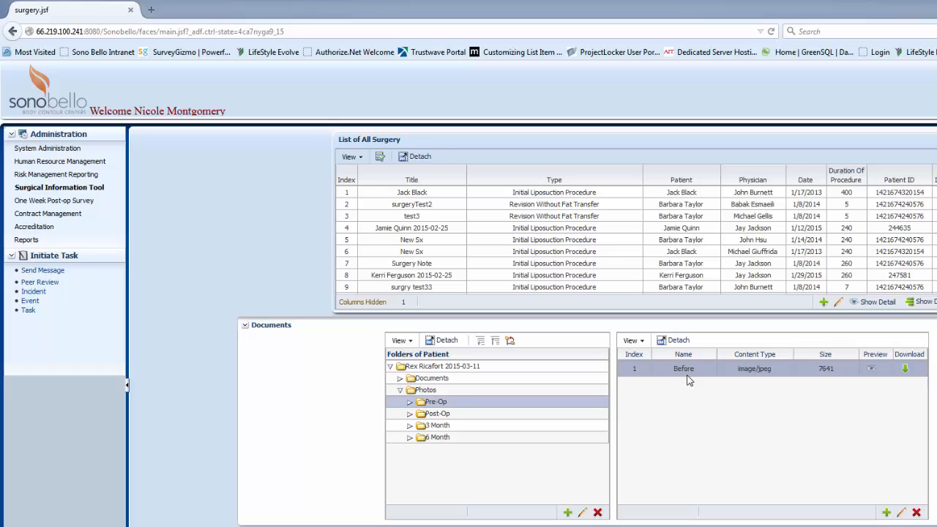
left_click(885, 512)
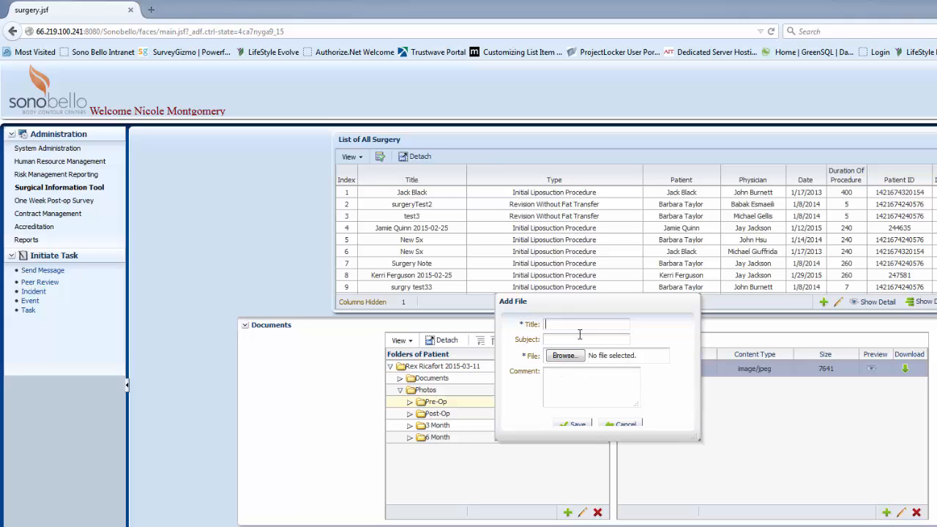
type("Before")
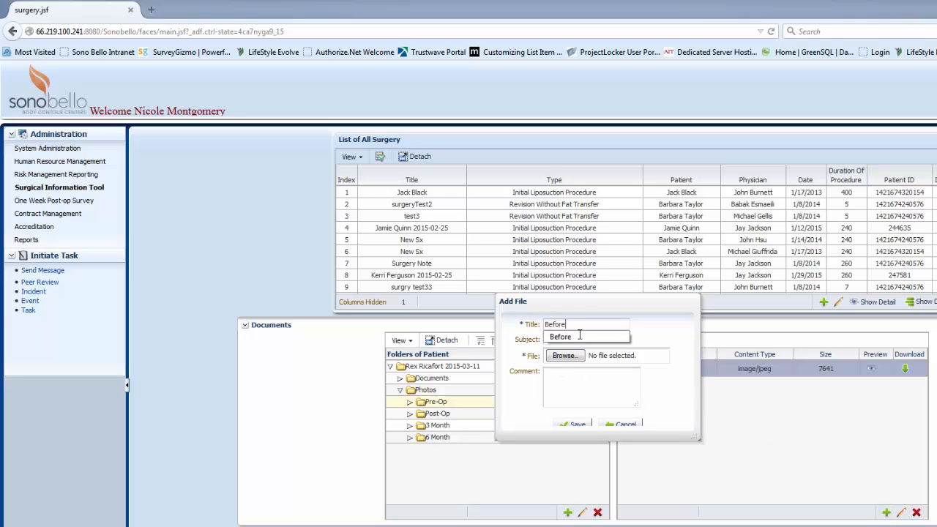
type("2")
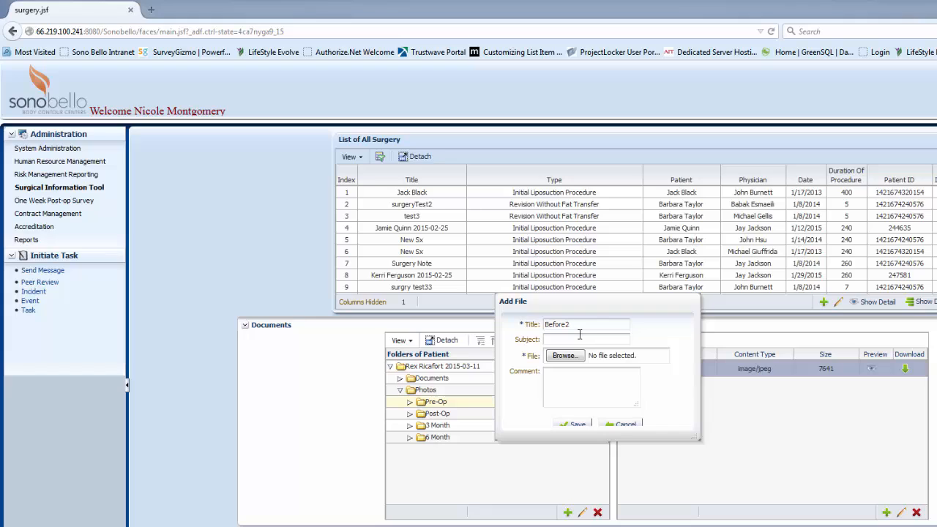
double_click(548, 324)
key("ctrl+c")
left_click(555, 339)
key("ctrl+v")
Attach before.jpg from the Patient Information Photos folder and save the new file
left_click(567, 355)
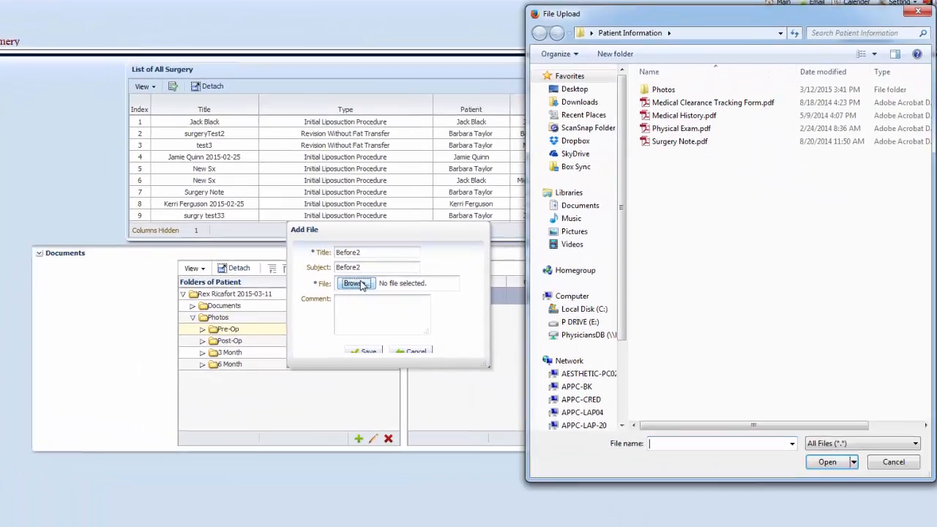
double_click(666, 89)
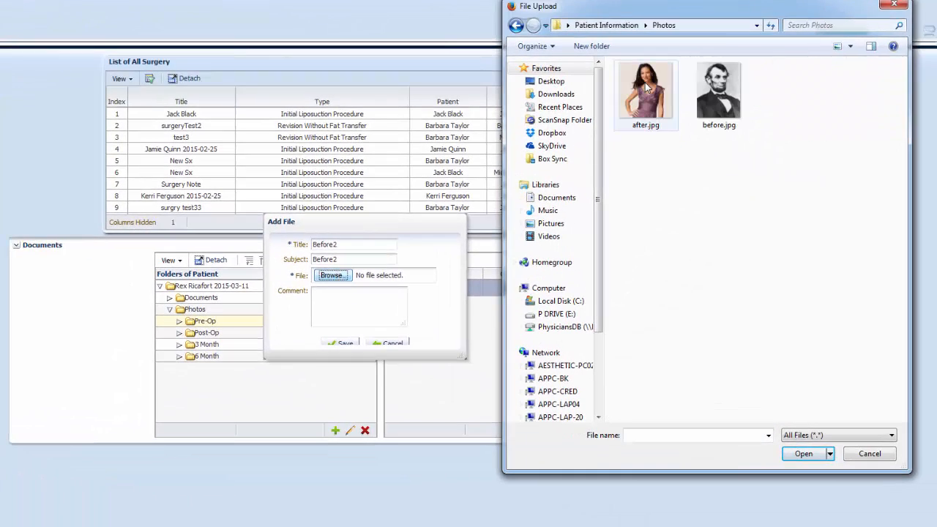
left_click(710, 92)
left_click(800, 454)
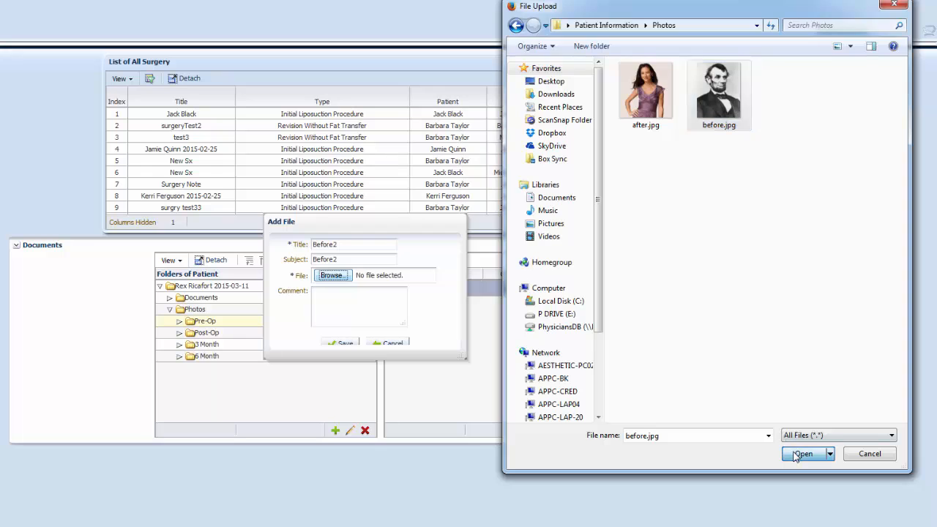
left_click(344, 343)
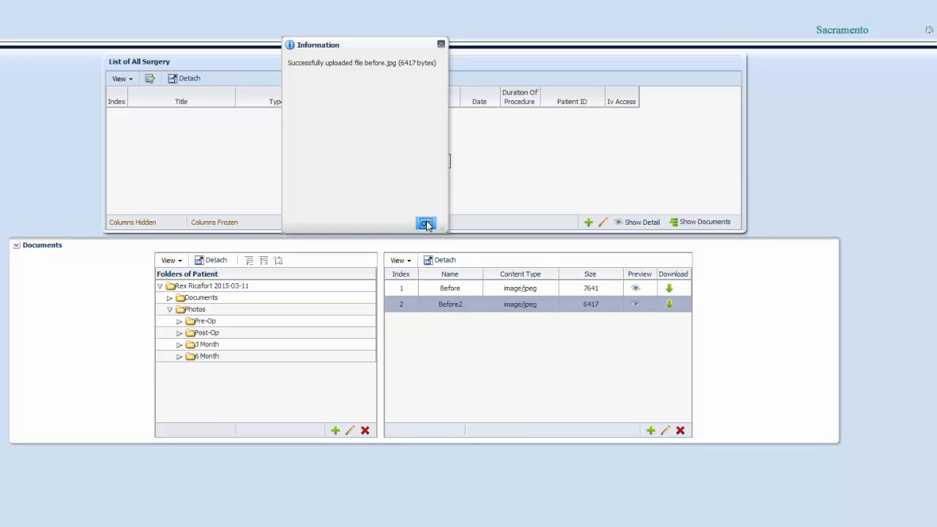
left_click(426, 223)
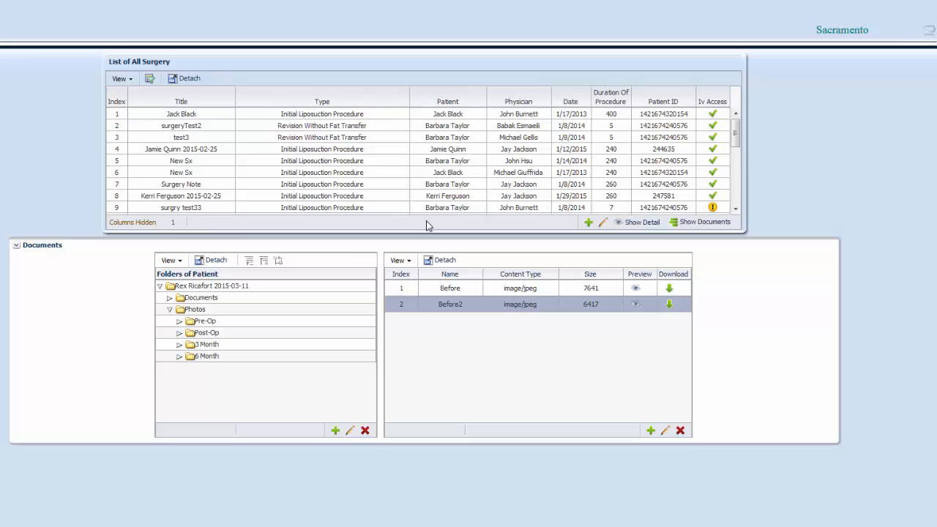
Preview the images of the Before and Before2 files in the Pre-Op folder
left_click(425, 287)
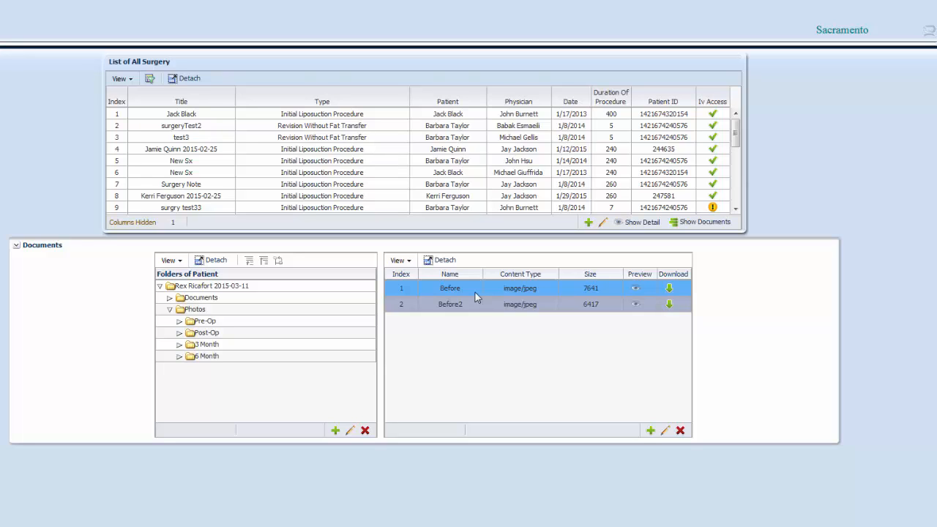
left_click(635, 289)
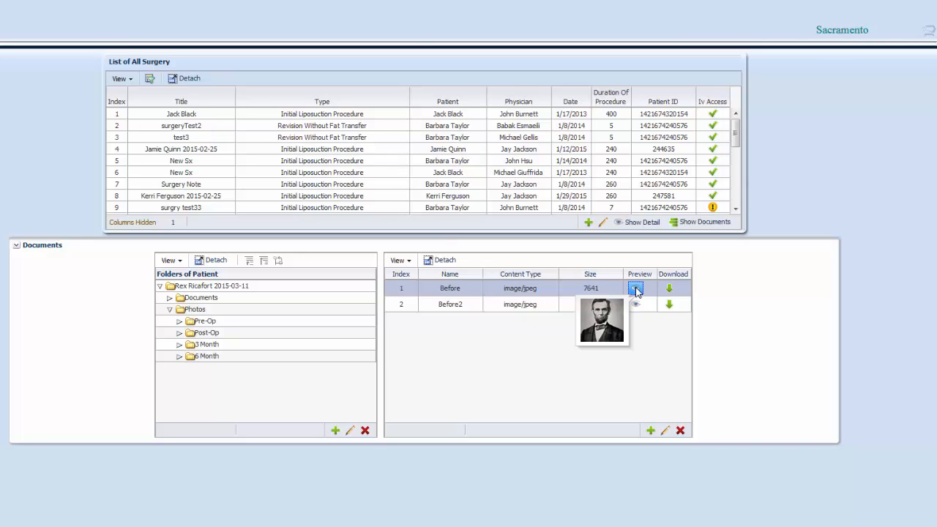
left_click(635, 305)
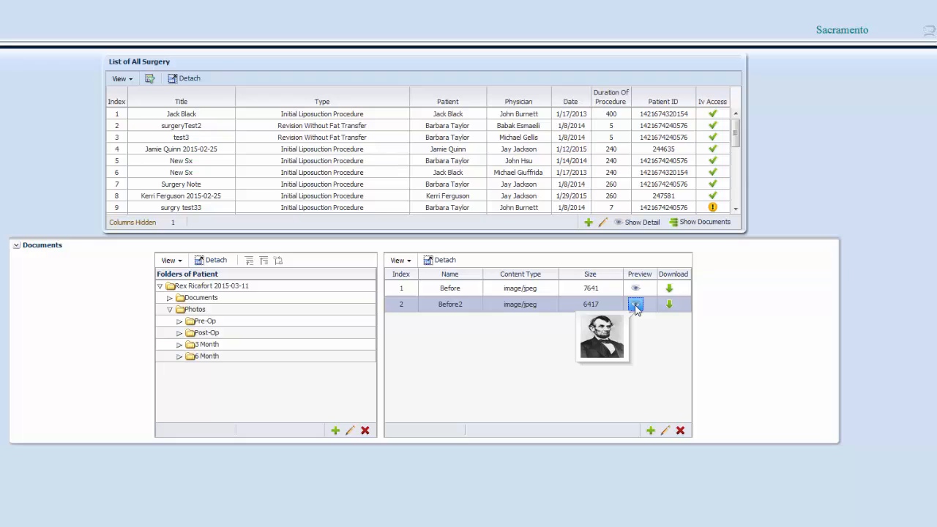
left_click(635, 306)
left_click(621, 480)
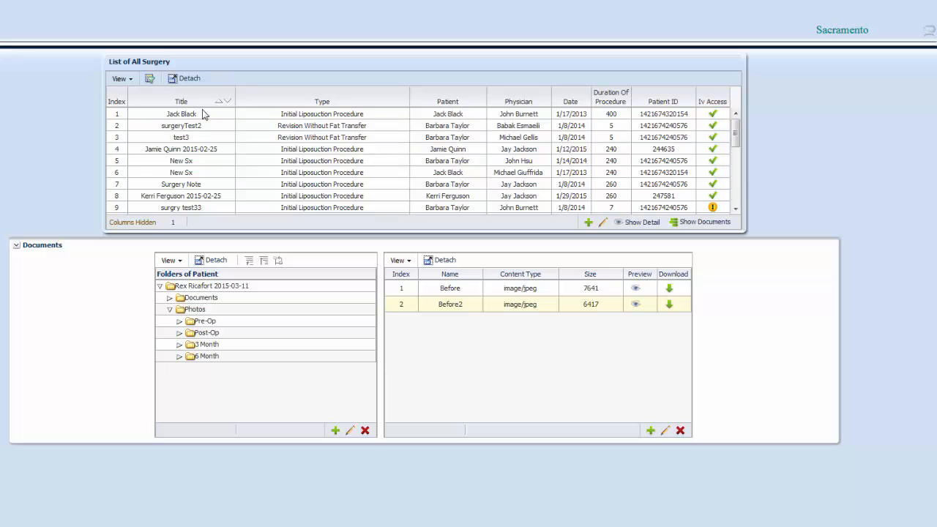
Browse the Post-Op and 3 Month photo folders of the patient
left_click(207, 209)
left_click(205, 333)
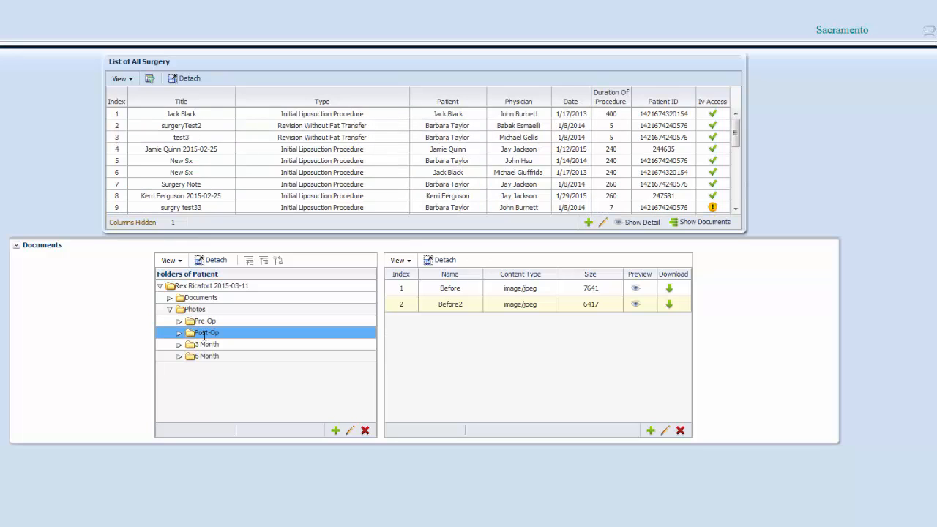
left_click(208, 344)
left_click(208, 344)
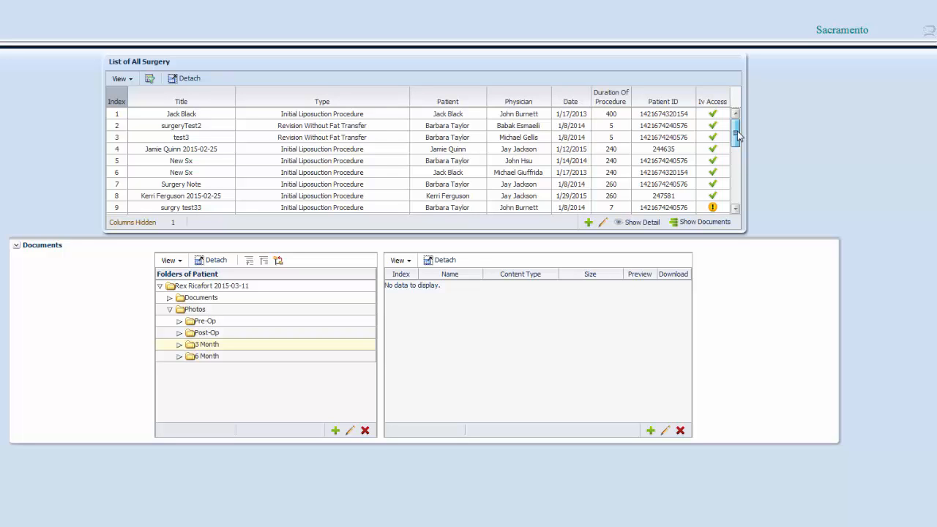
Open the details of the surgery in row 19 of the list and return to the list
left_click_drag(736, 134, 737, 179)
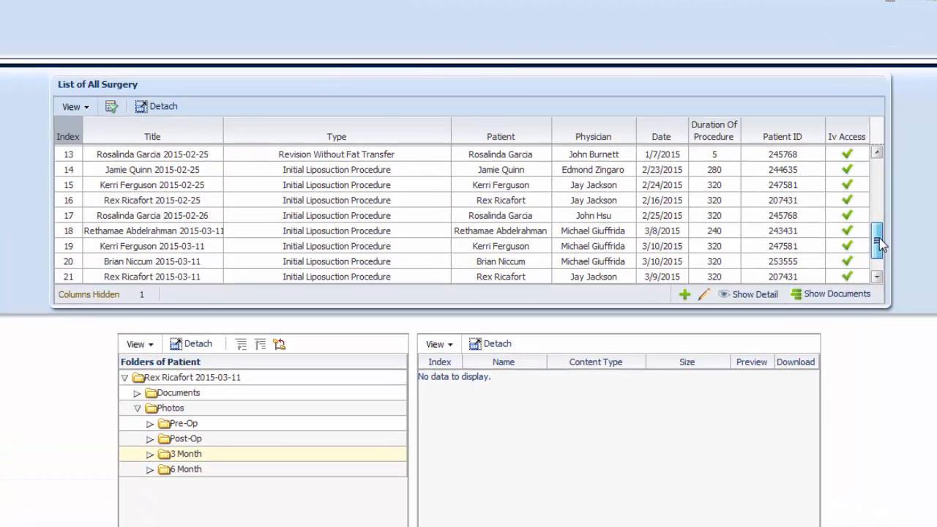
left_click(500, 193)
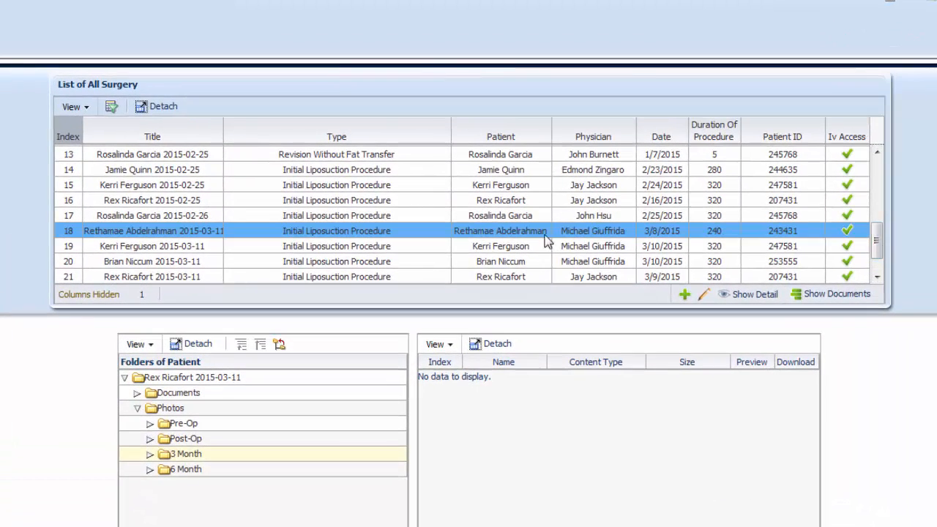
left_click(433, 249)
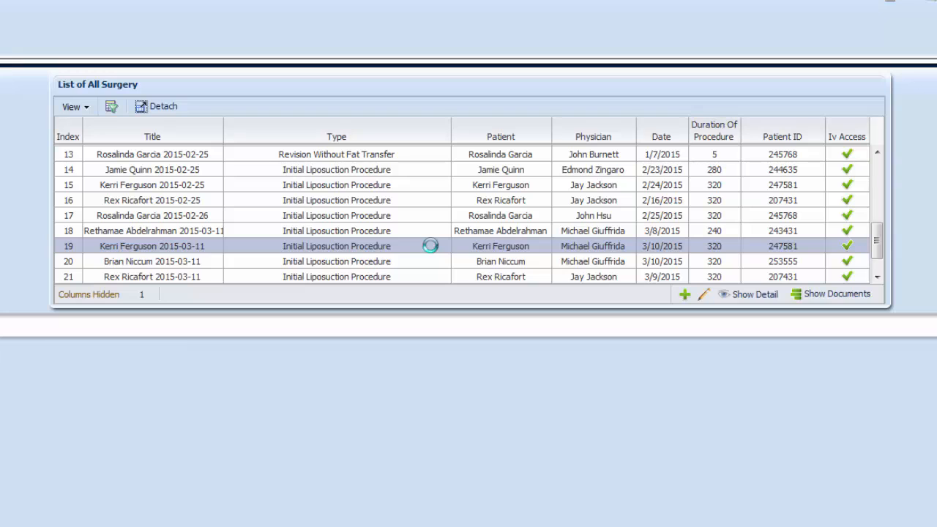
left_click(756, 295)
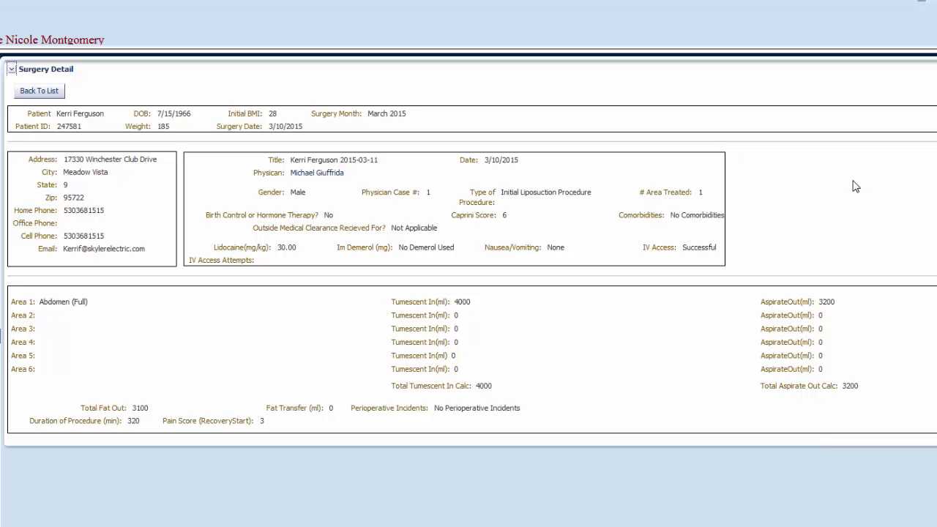
left_click(50, 93)
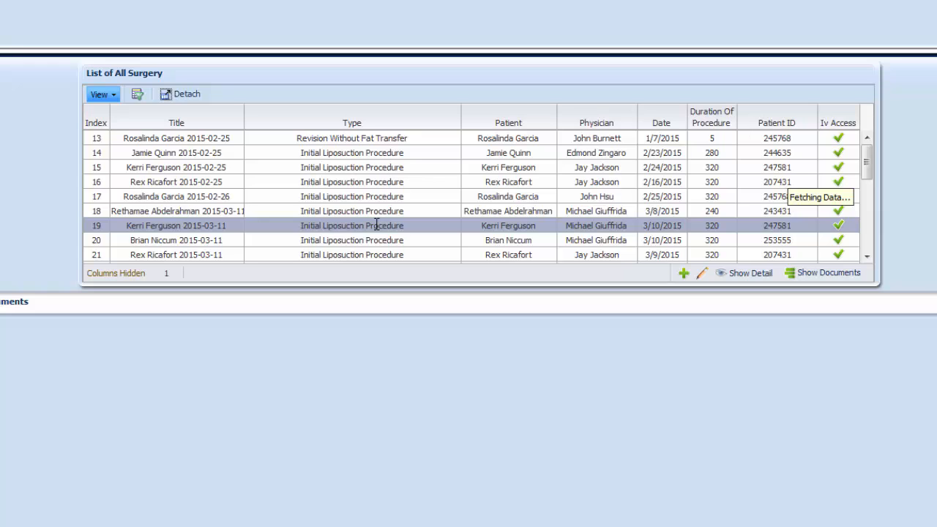
Edit the selected surgery, set Birth Control or Hormone Therapy to Yes, and save it
left_click(705, 275)
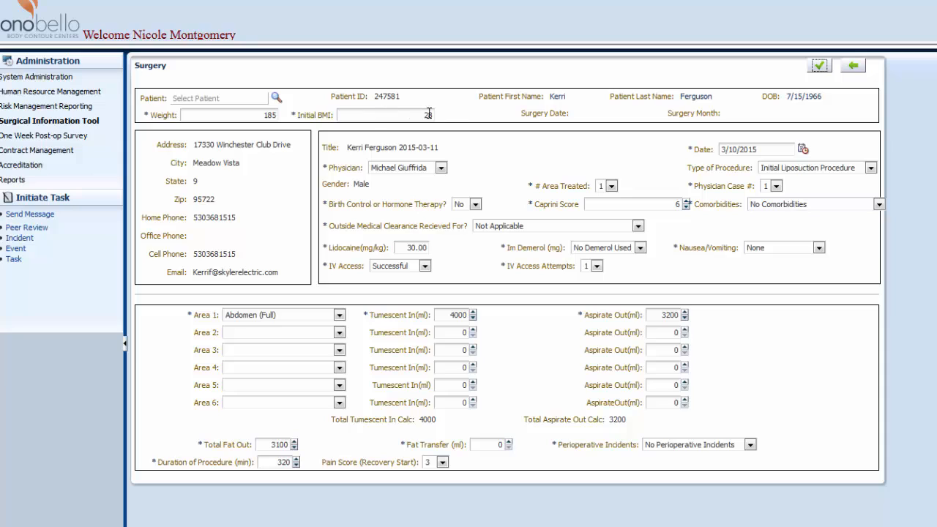
left_click(475, 205)
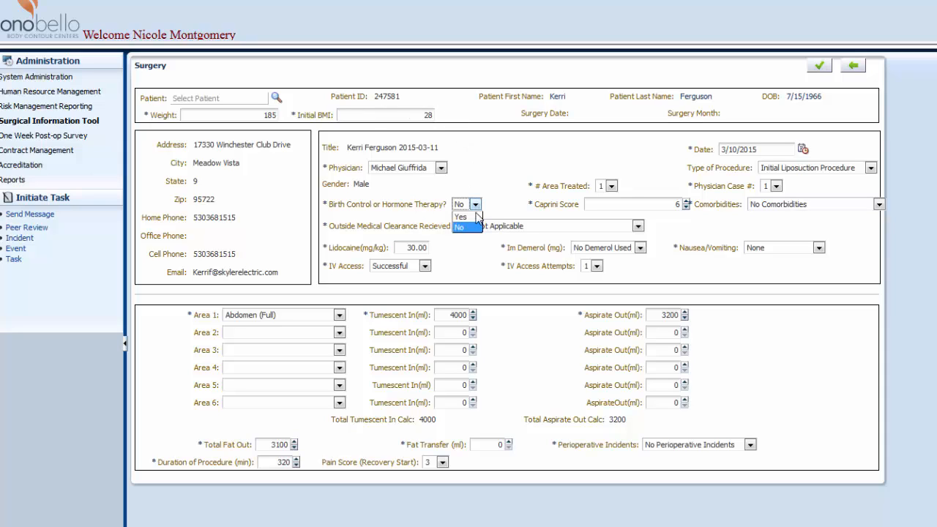
left_click(466, 214)
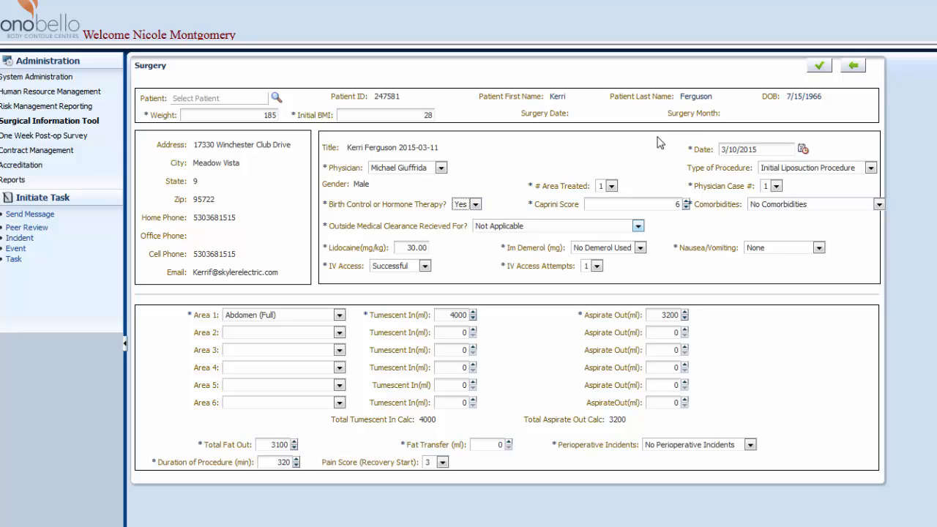
left_click(819, 67)
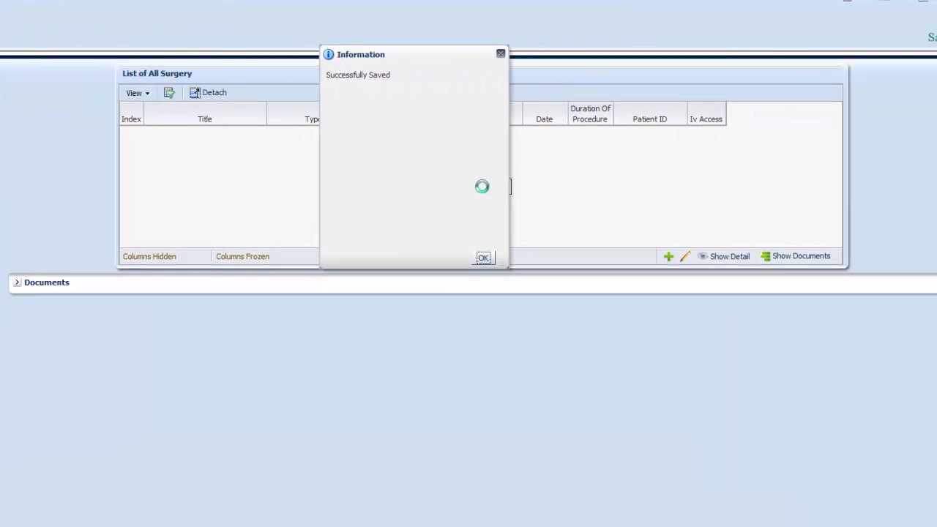
left_click(483, 258)
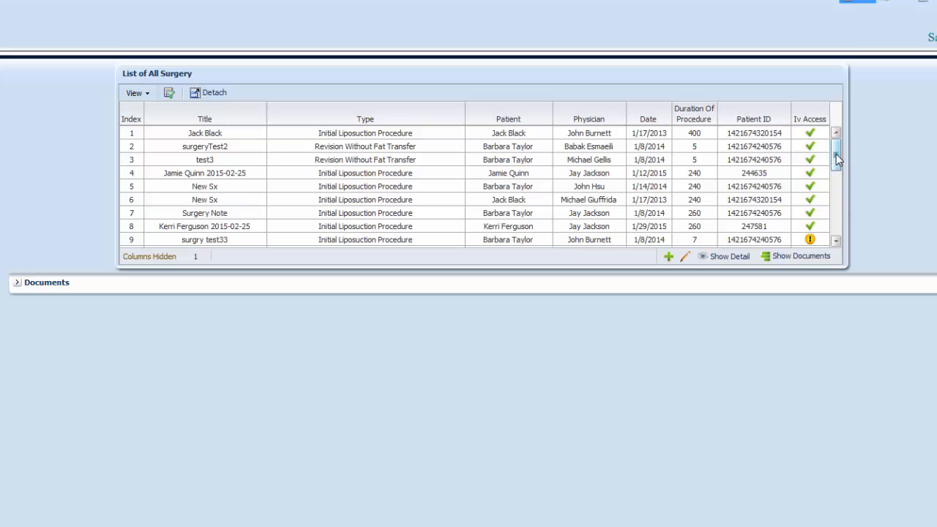
Show the documents of the New Sx surgery in row 6 and select its Photos 3 Month folder
mouse_move(836, 154)
left_mouse_down()
mouse_move(836, 184)
mouse_move(836, 162)
left_mouse_up()
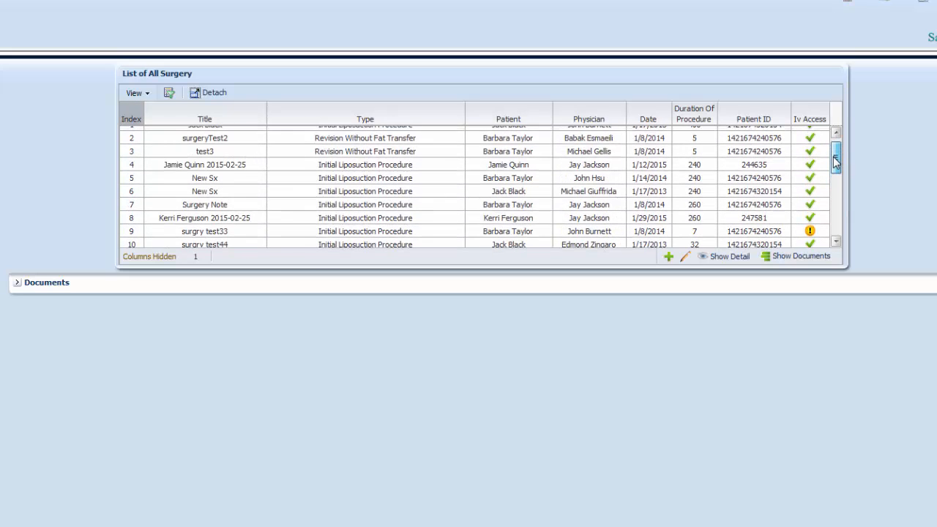
left_click(477, 164)
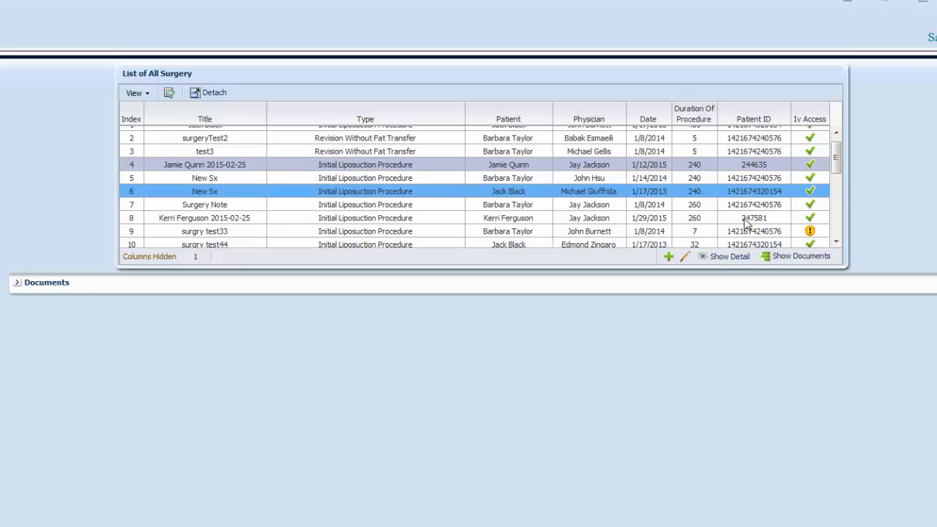
left_click(770, 256)
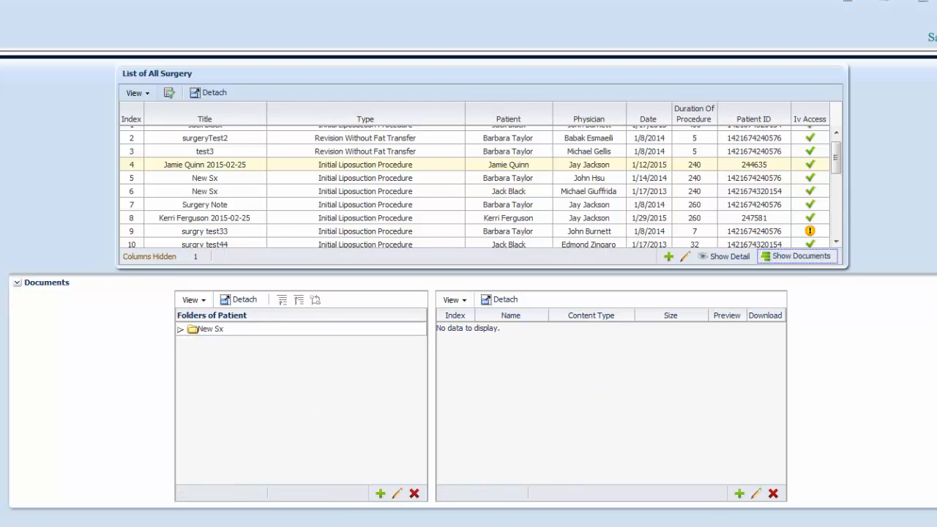
left_click(180, 331)
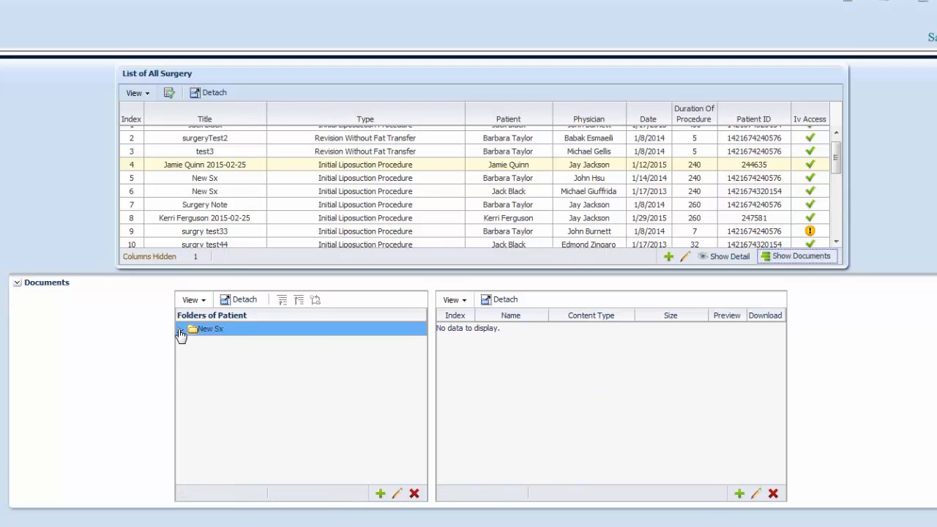
left_click(181, 331)
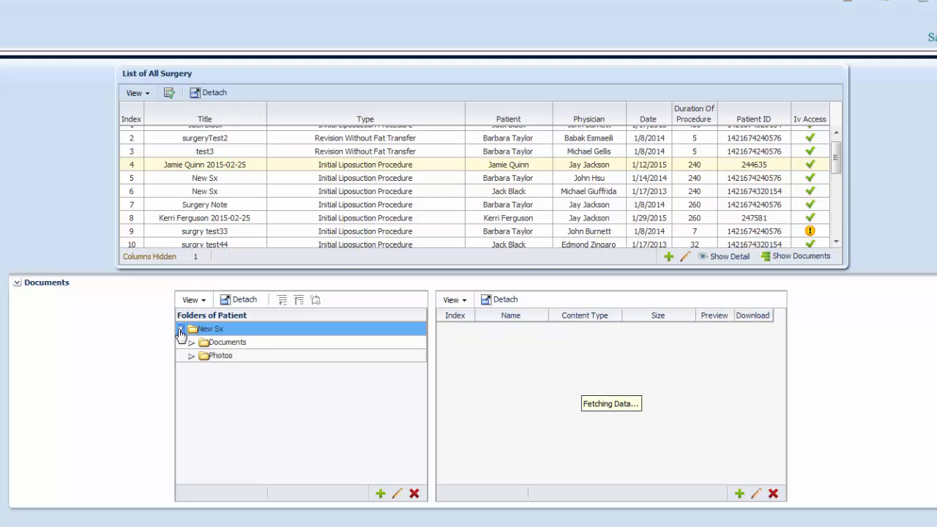
left_click(191, 357)
left_click(191, 357)
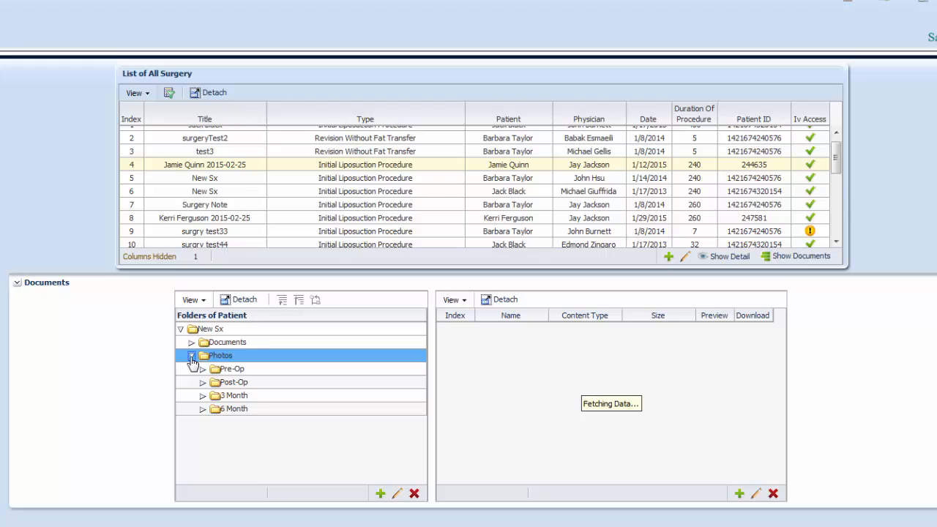
left_click(234, 407)
left_click(235, 396)
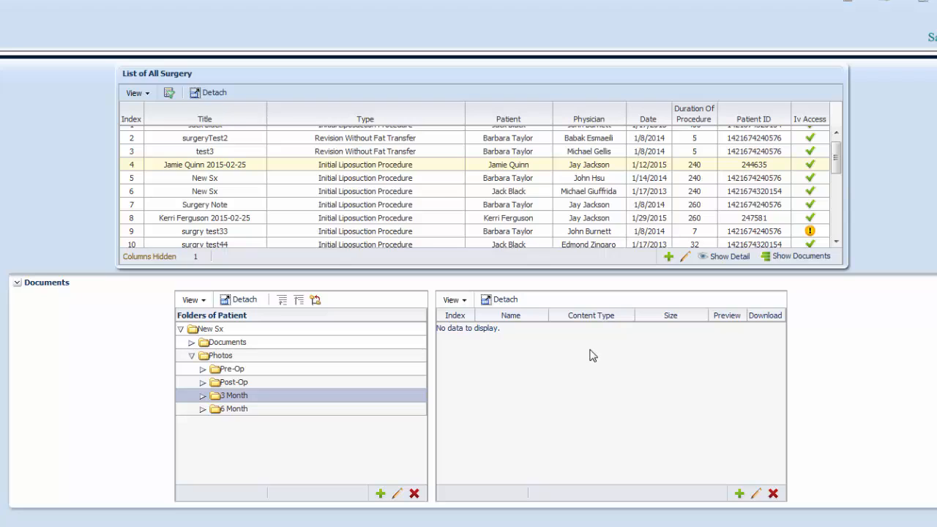
Add a new file to the 3 Month photo folder, titled "post-op 3 month" with the same text as its subject
left_click(739, 494)
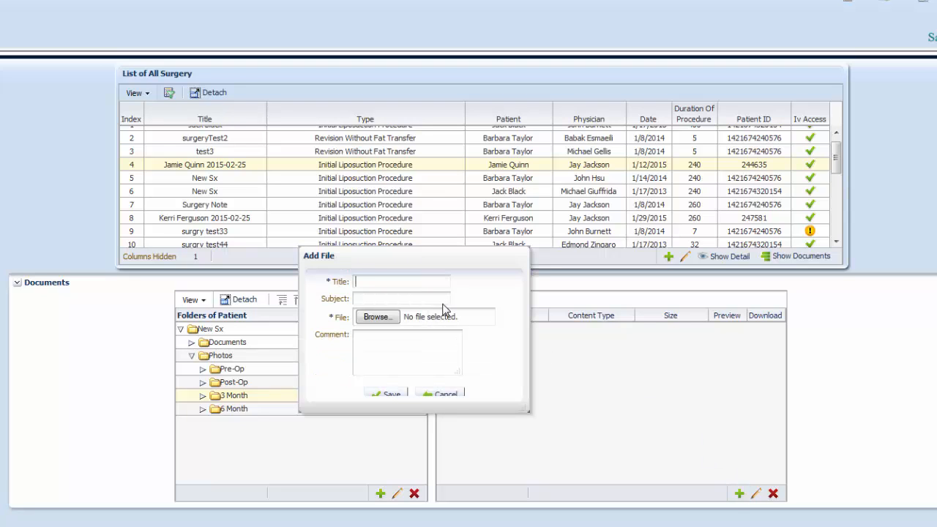
type("post-op 3 month")
left_click_drag(420, 283, 350, 281)
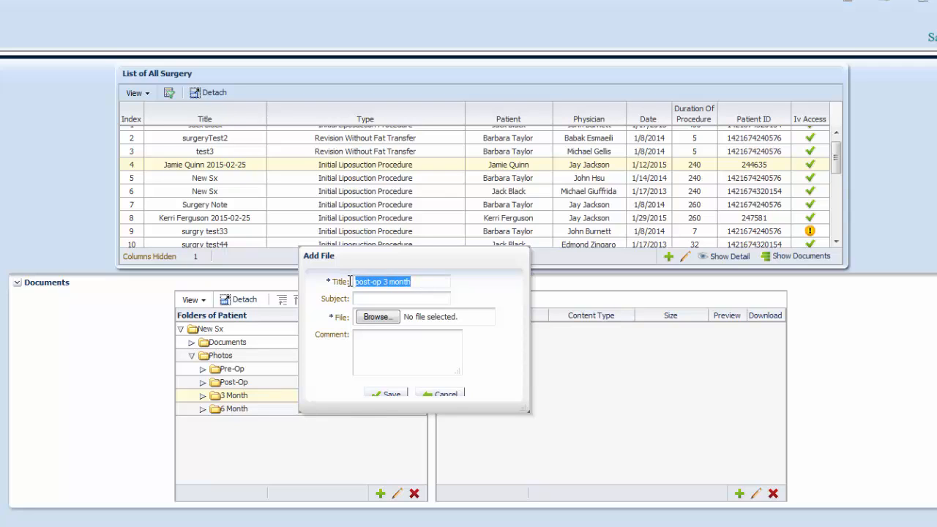
key("ctrl+c")
left_click(361, 298)
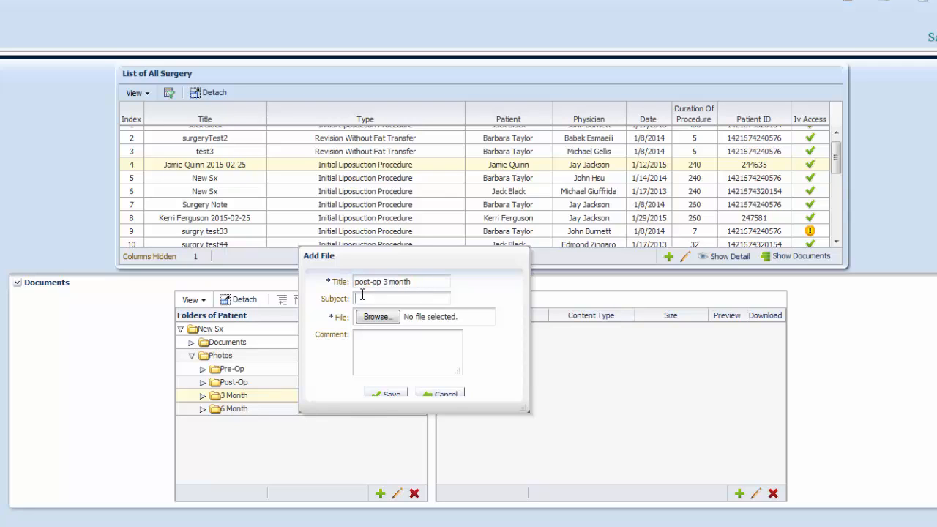
key("ctrl+v")
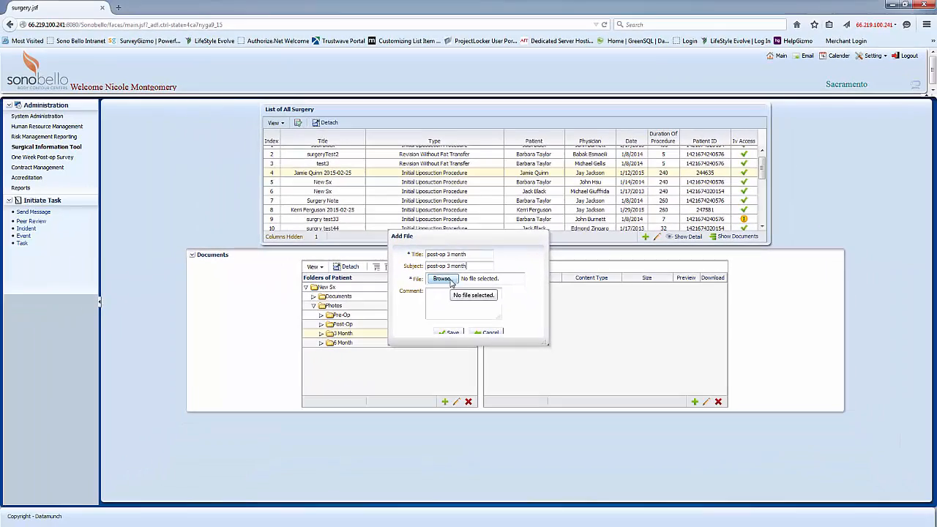
Browse for the photo after.jpg, attach it and save the upload, dismissing the confirmation
left_click(410, 298)
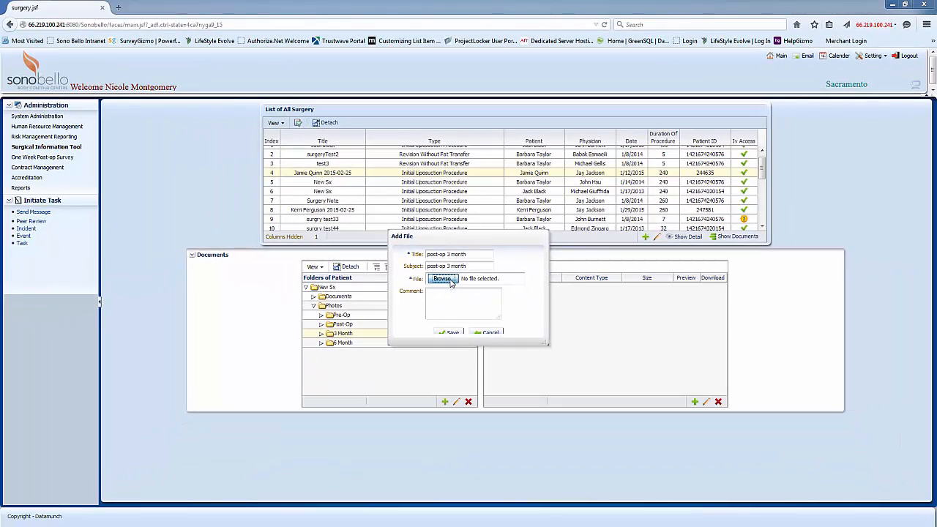
left_click(690, 135)
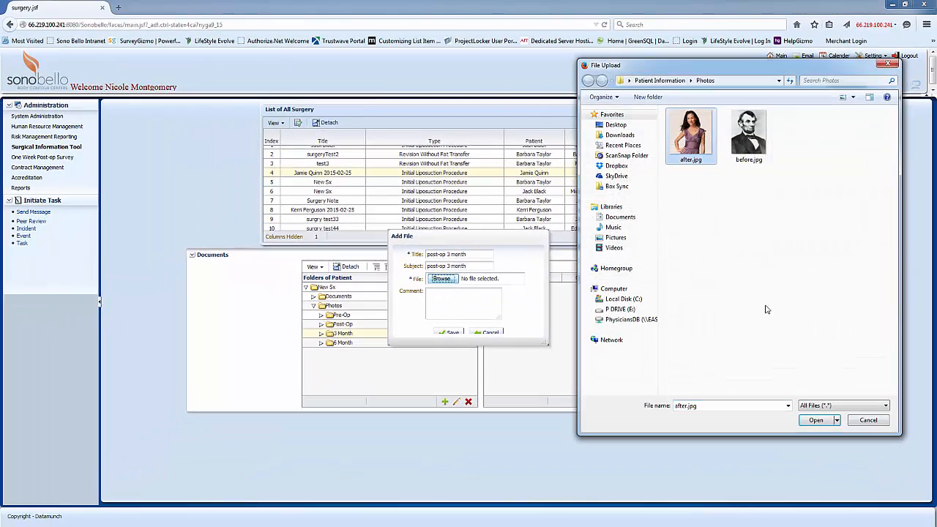
left_click(816, 421)
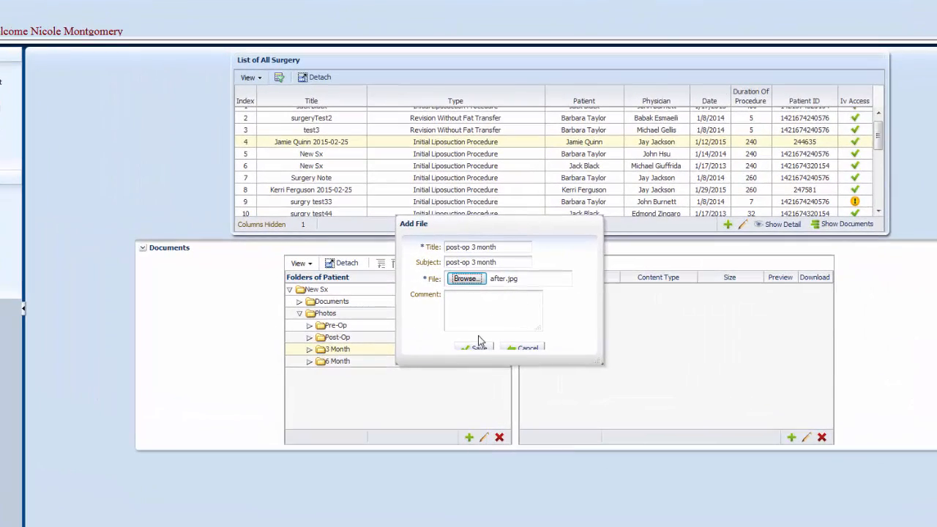
left_click(477, 348)
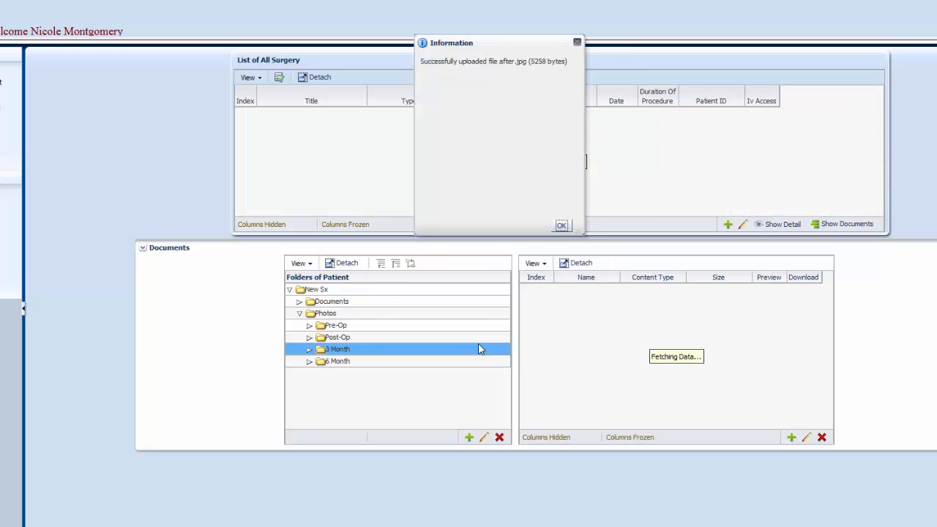
left_click(561, 227)
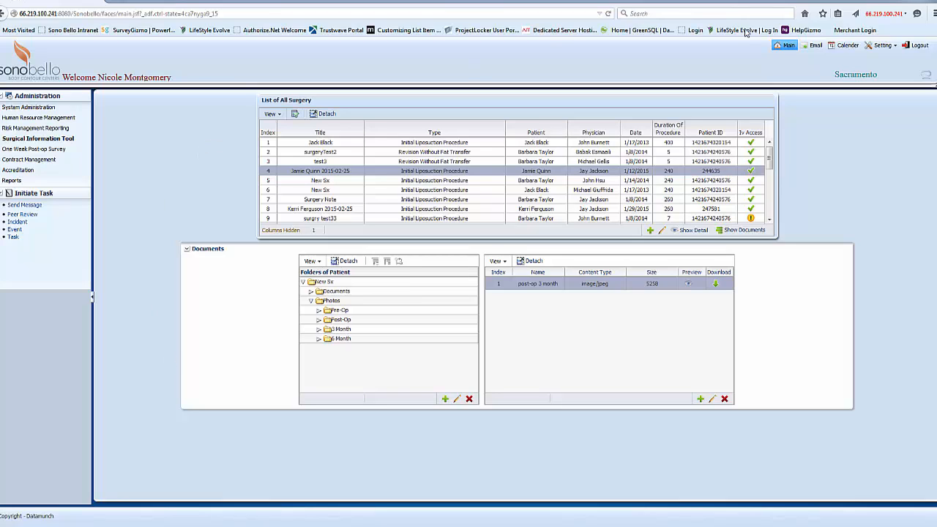
Open the Main page's current tasks and select the High Caprini Score Requires Incident Report task
left_click(787, 46)
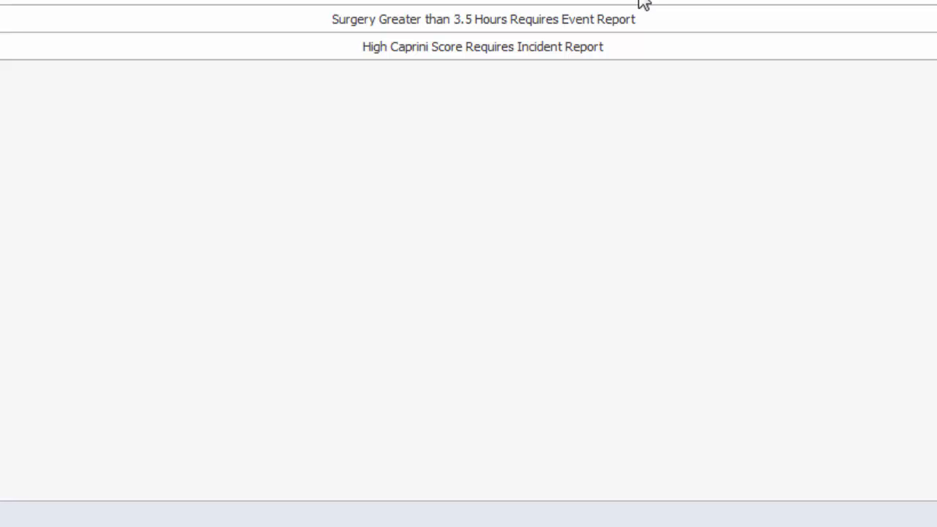
left_click(437, 133)
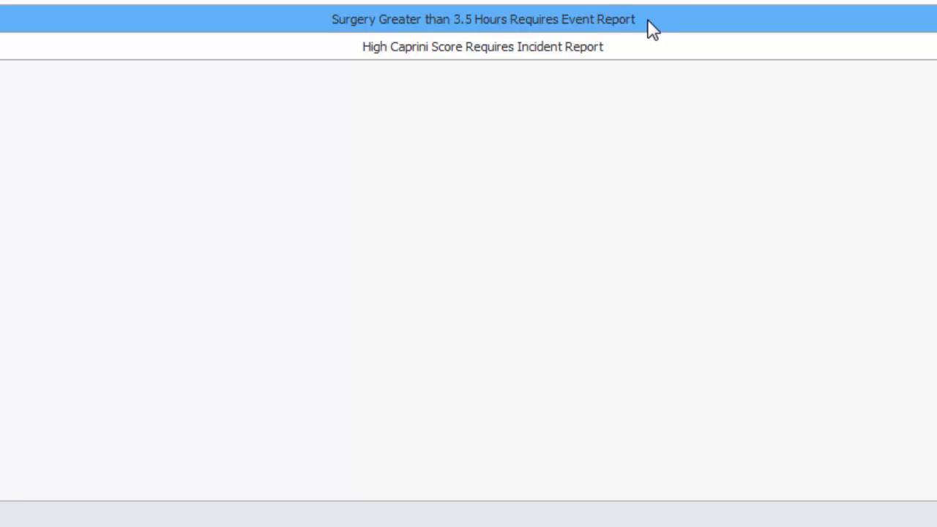
left_click(432, 46)
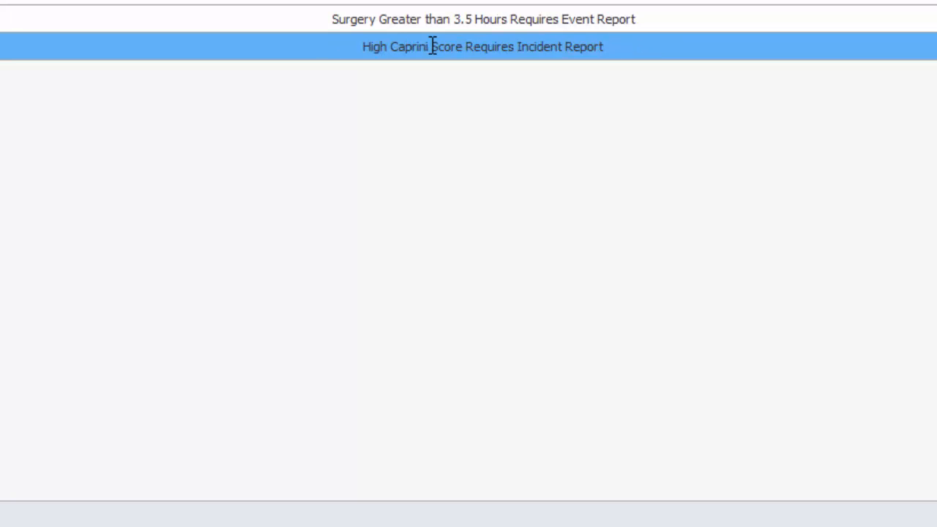